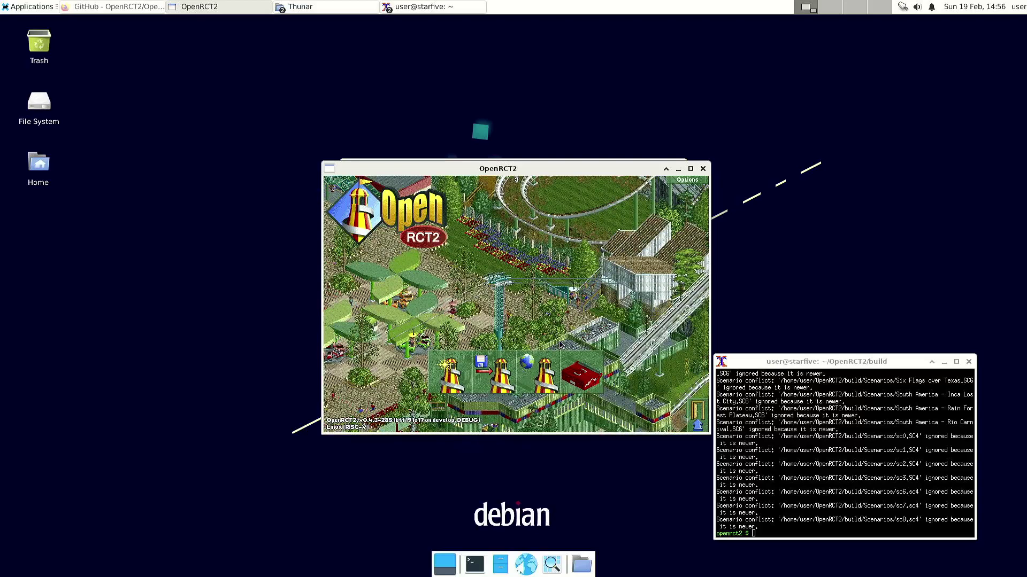
Step: Look over the game's hardware and display options, and close them without changes
{"action": "left_click", "coordinate": [688, 182]}
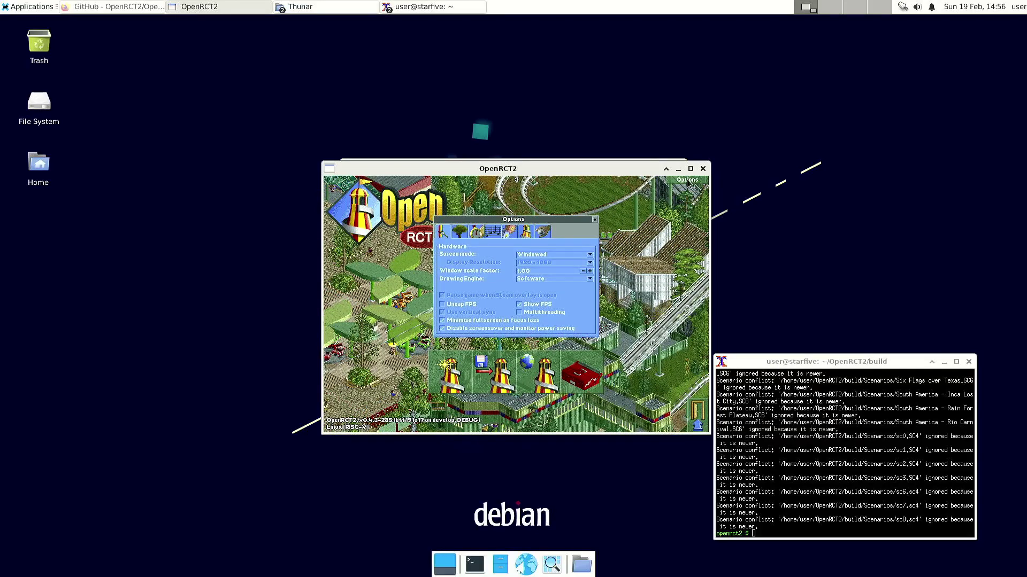
{"action": "left_click", "coordinate": [594, 222]}
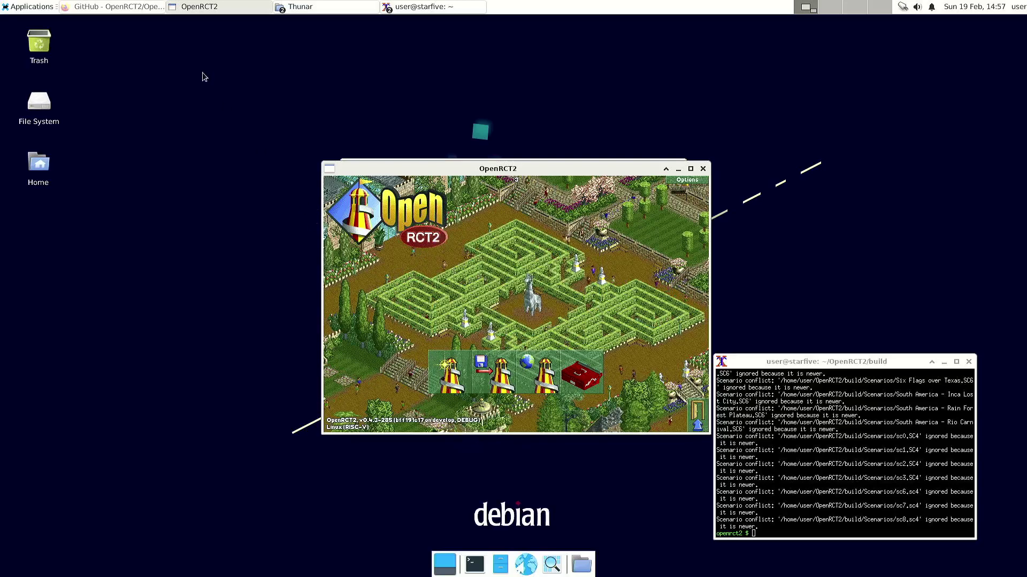
Step: Switch to Firefox and read through the OpenRCT2 repository's readme down to the section on building the game
{"action": "left_click", "coordinate": [126, 7]}
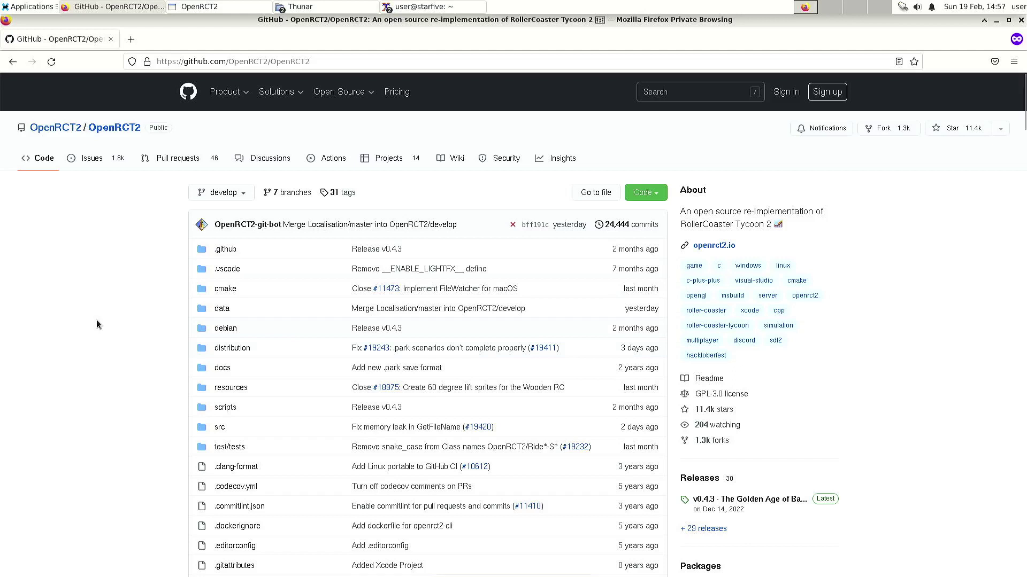
{"action": "left_click", "coordinate": [335, 61]}
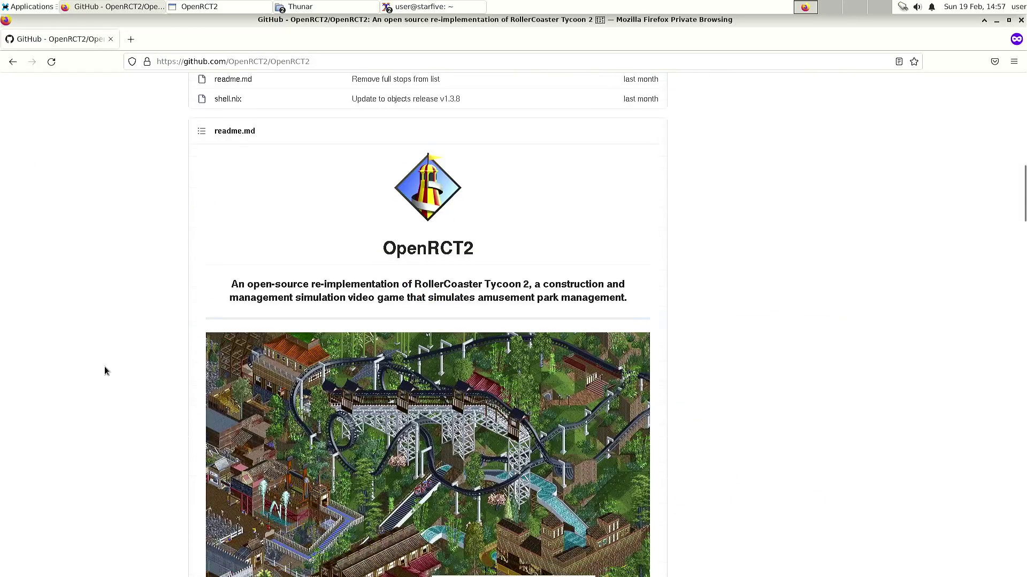
{"action": "scroll", "coordinate": [103, 365], "scroll_direction": "down", "scroll_amount": 9}
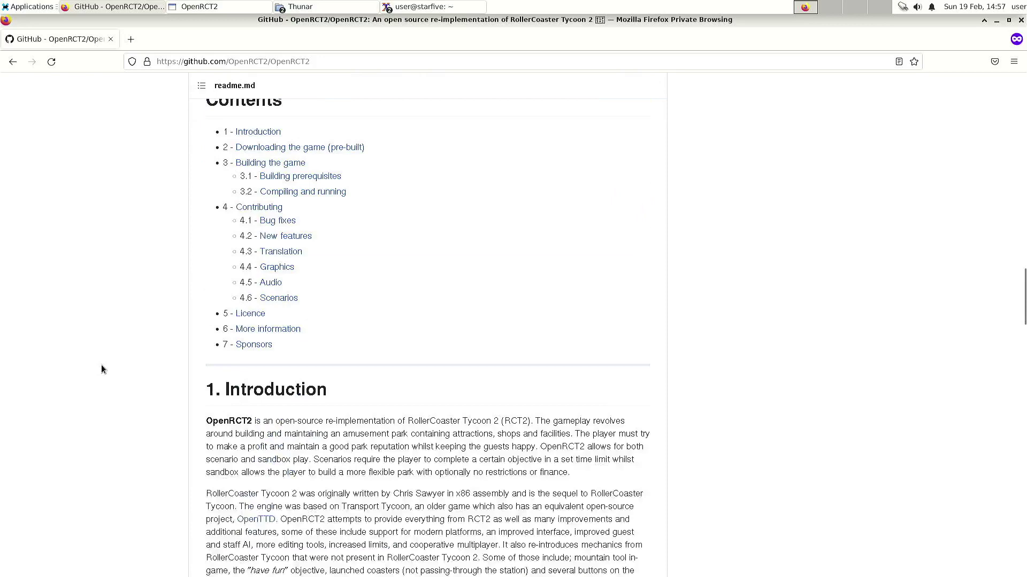
{"action": "scroll", "coordinate": [101, 365], "scroll_direction": "down", "scroll_amount": 5}
{"action": "scroll", "coordinate": [101, 365], "scroll_direction": "down", "scroll_amount": 3}
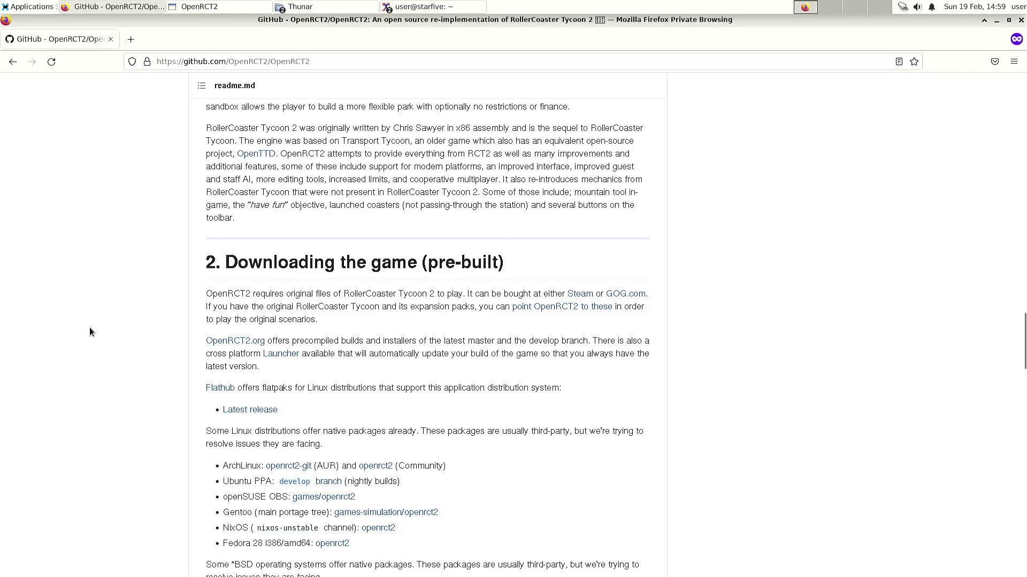
{"action": "scroll", "coordinate": [98, 323], "scroll_direction": "down", "scroll_amount": 5}
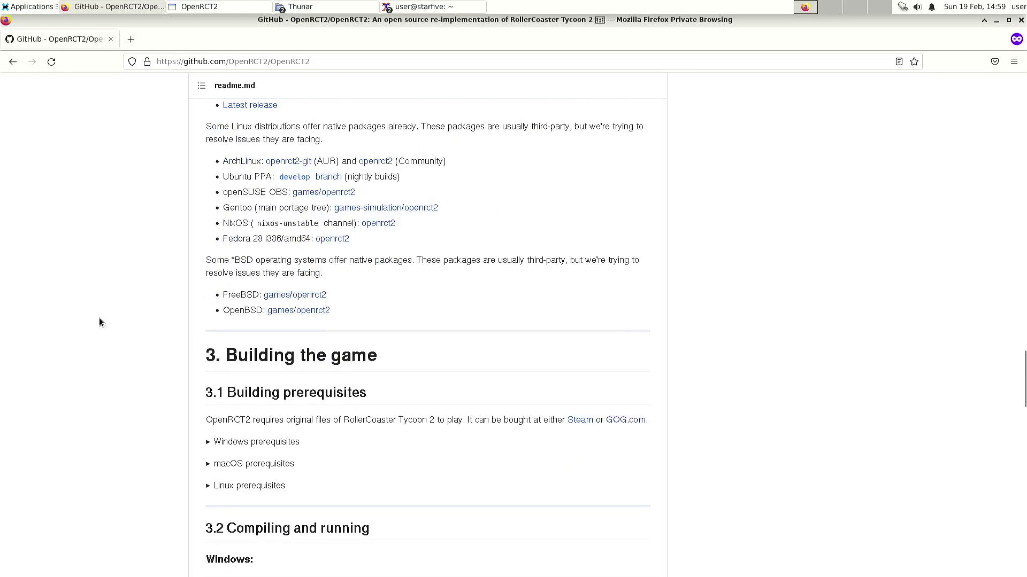
{"action": "scroll", "coordinate": [99, 322], "scroll_direction": "down", "scroll_amount": 3}
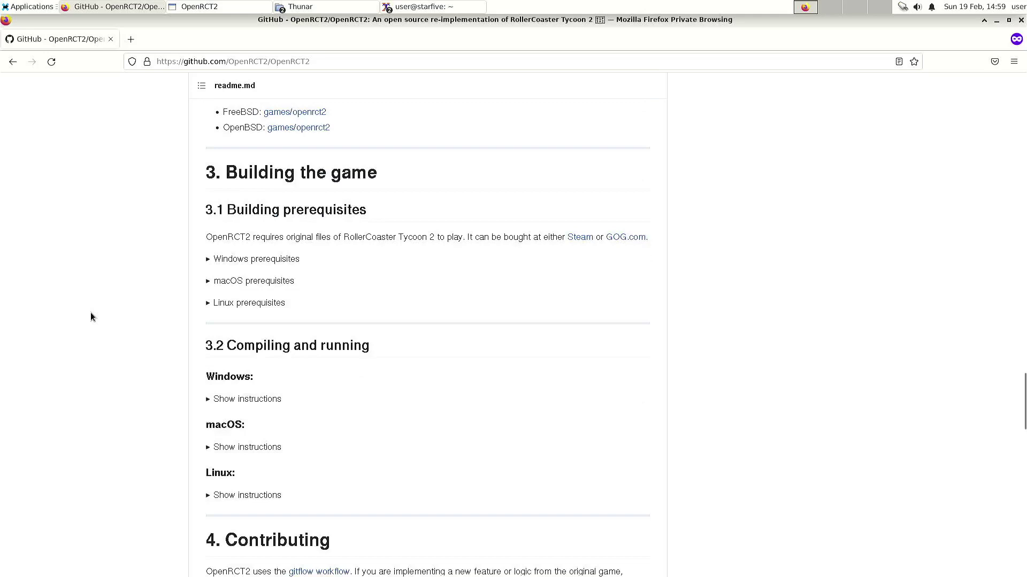
Step: Expand the Linux prerequisites and open the linked Building OpenRCT2 on Linux wiki page in a new browser tab
{"action": "left_click", "coordinate": [255, 304]}
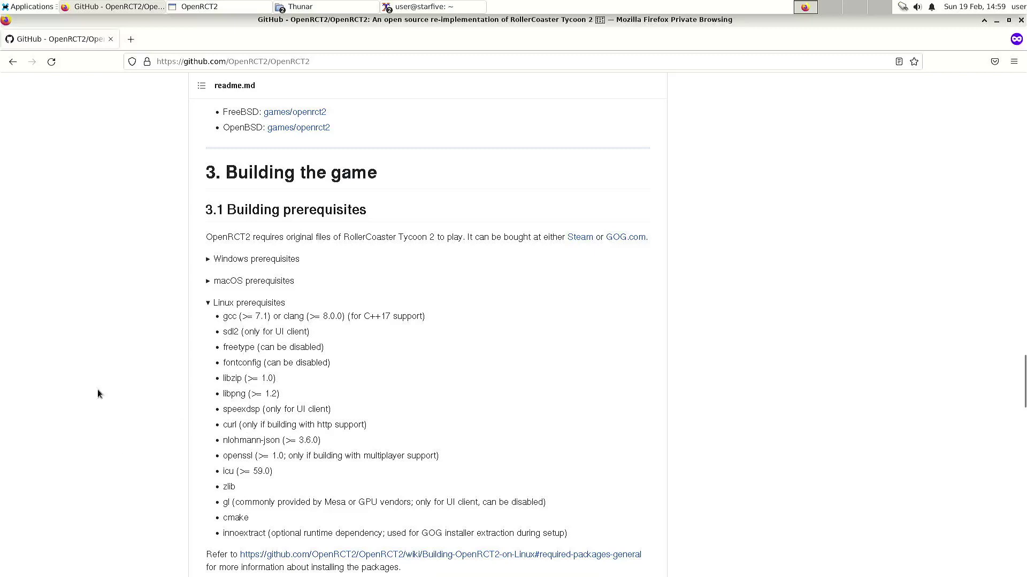
{"action": "scroll", "coordinate": [105, 364], "scroll_direction": "down", "scroll_amount": 3}
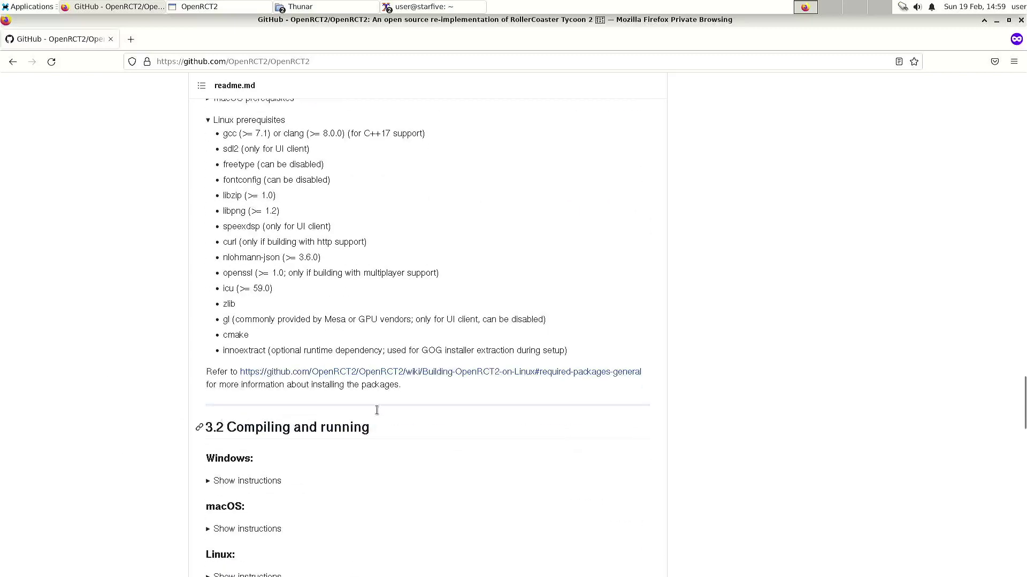
{"action": "right_click", "coordinate": [463, 374]}
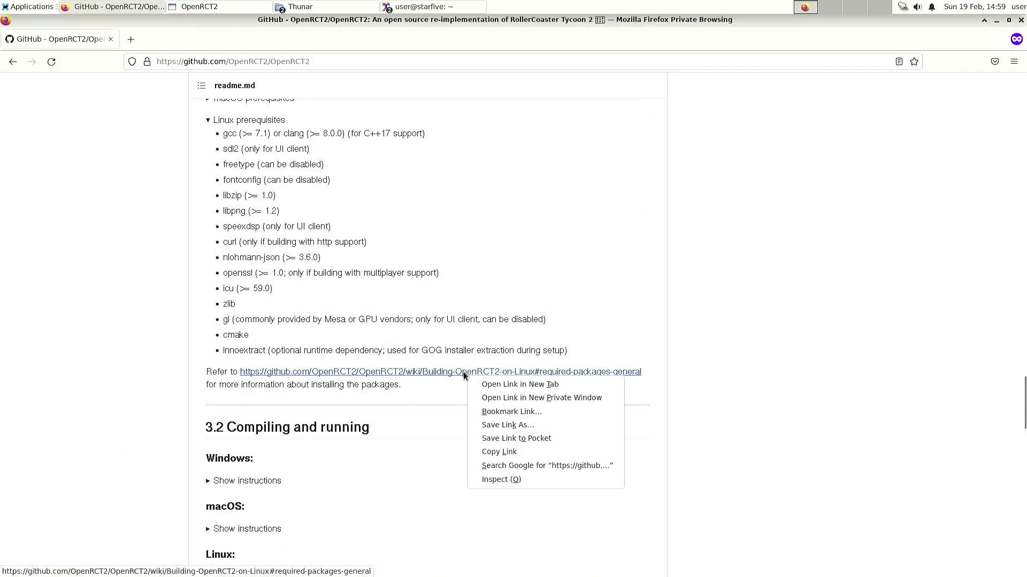
{"action": "left_click", "coordinate": [503, 385]}
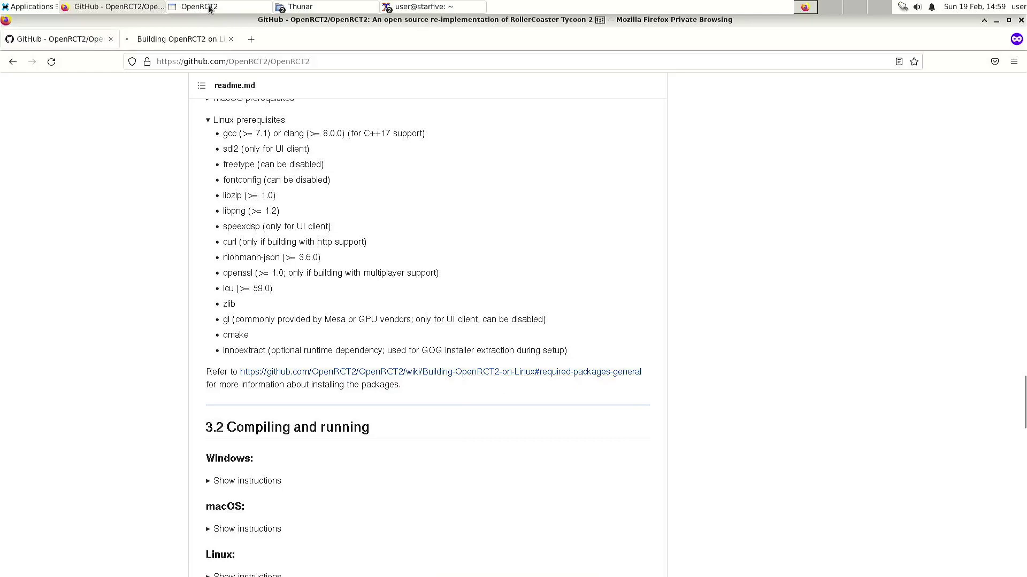
{"action": "left_click", "coordinate": [184, 42]}
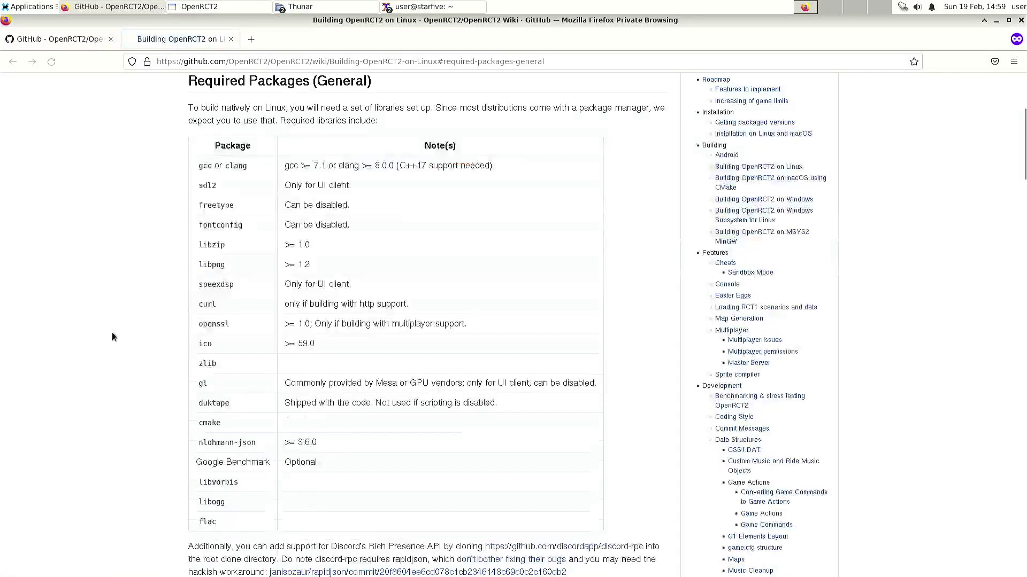
Step: Highlight the APT dependency install command for Debian and Ubuntu, briefly check the terminal, and return to the wiki page
{"action": "scroll", "coordinate": [117, 328], "scroll_direction": "down", "scroll_amount": 6}
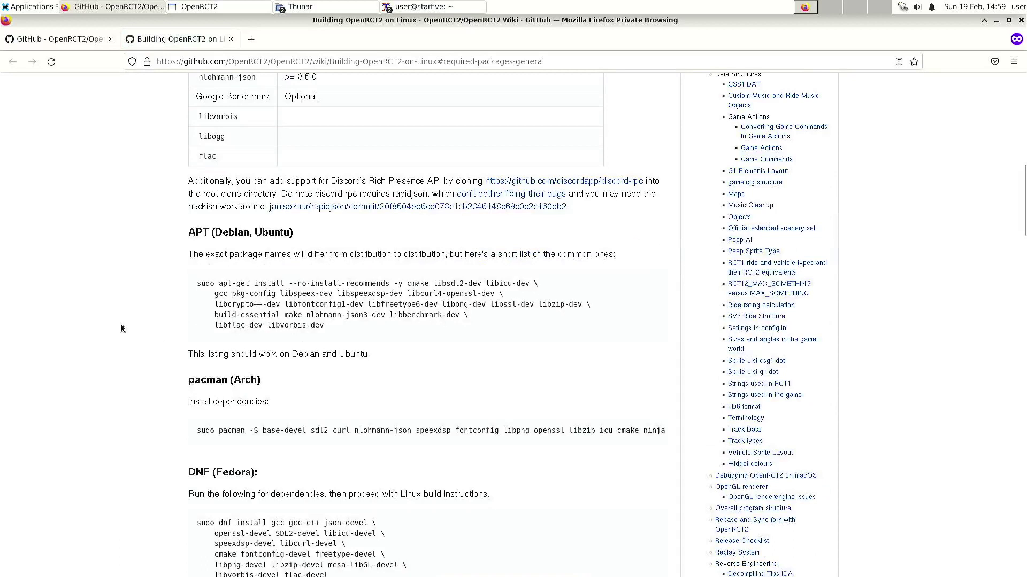
{"action": "left_click_drag", "start_coordinate": [342, 330], "coordinate": [193, 280]}
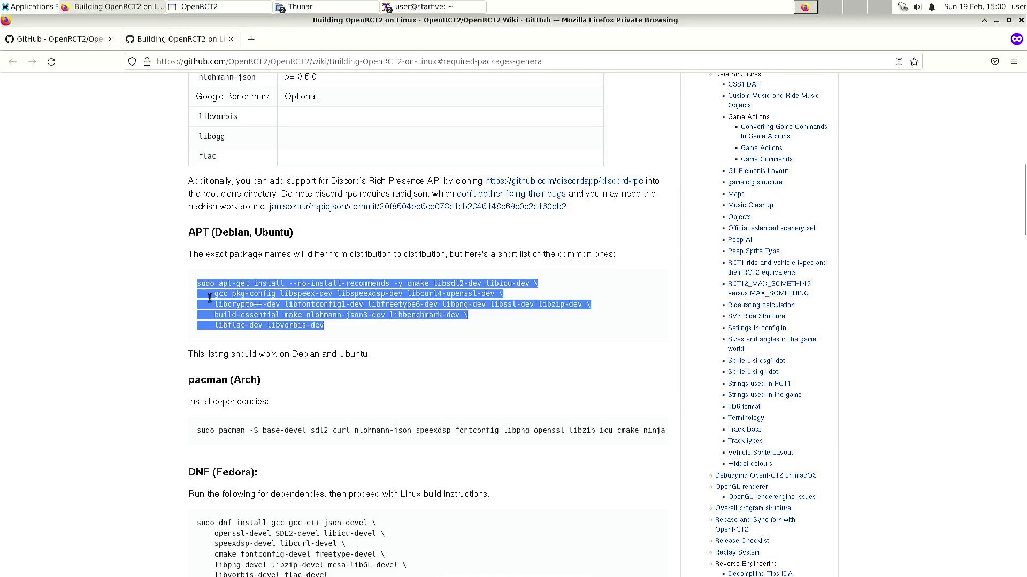
{"action": "left_click", "coordinate": [427, 10]}
{"action": "left_click", "coordinate": [427, 11]}
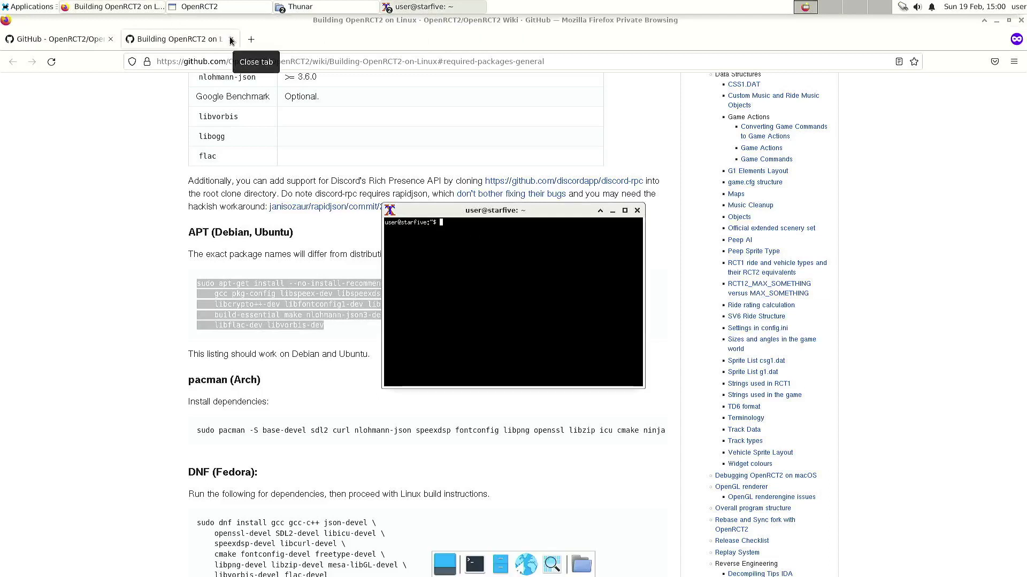
{"action": "left_click", "coordinate": [96, 379]}
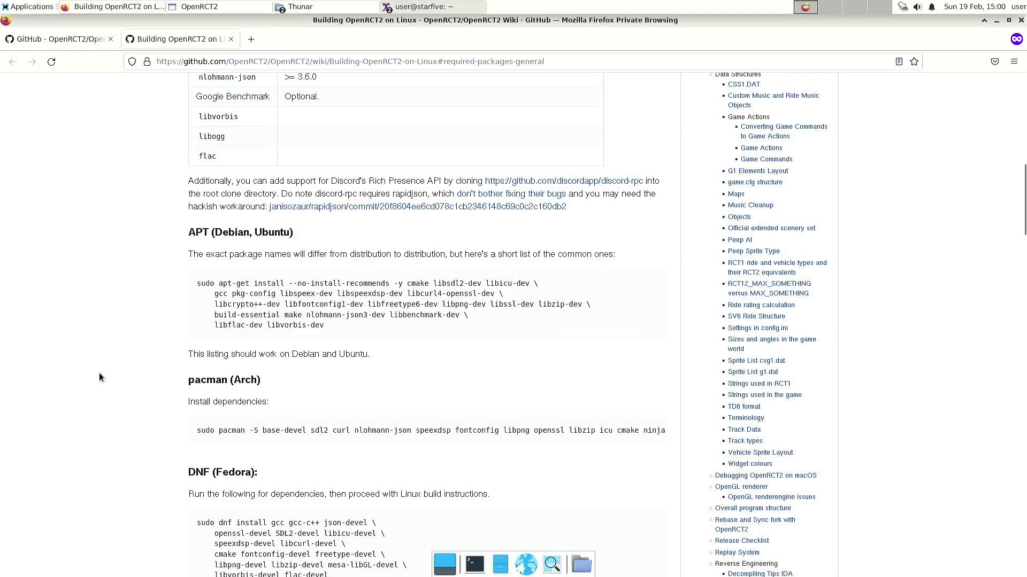
Step: Read the wiki's remaining sections, from compiling and make install to Docker and MinGW, and close the wiki page
{"action": "scroll", "coordinate": [99, 374], "scroll_direction": "down", "scroll_amount": 8}
{"action": "scroll", "coordinate": [99, 374], "scroll_direction": "down", "scroll_amount": 8}
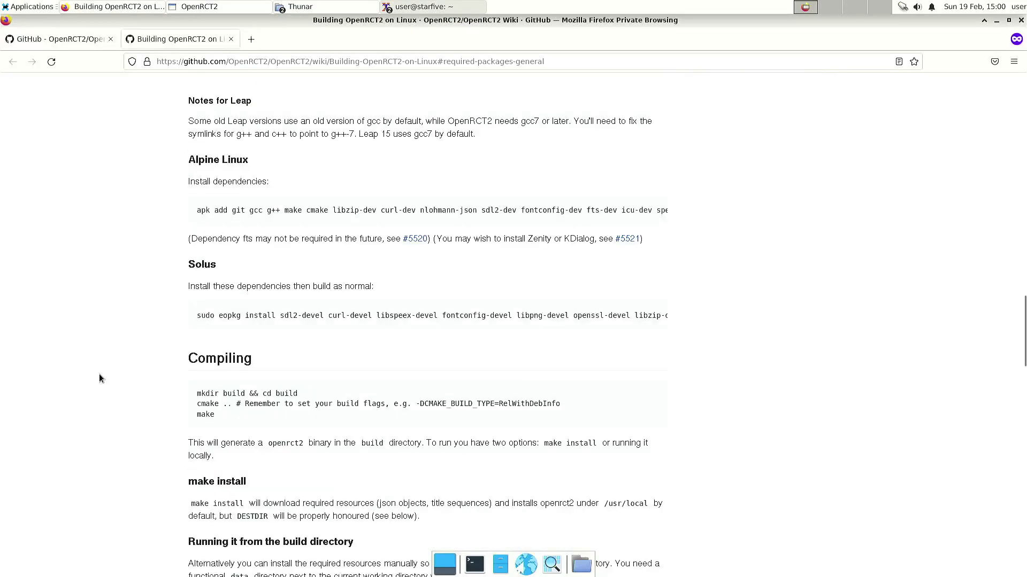
{"action": "scroll", "coordinate": [98, 375], "scroll_direction": "down", "scroll_amount": 7}
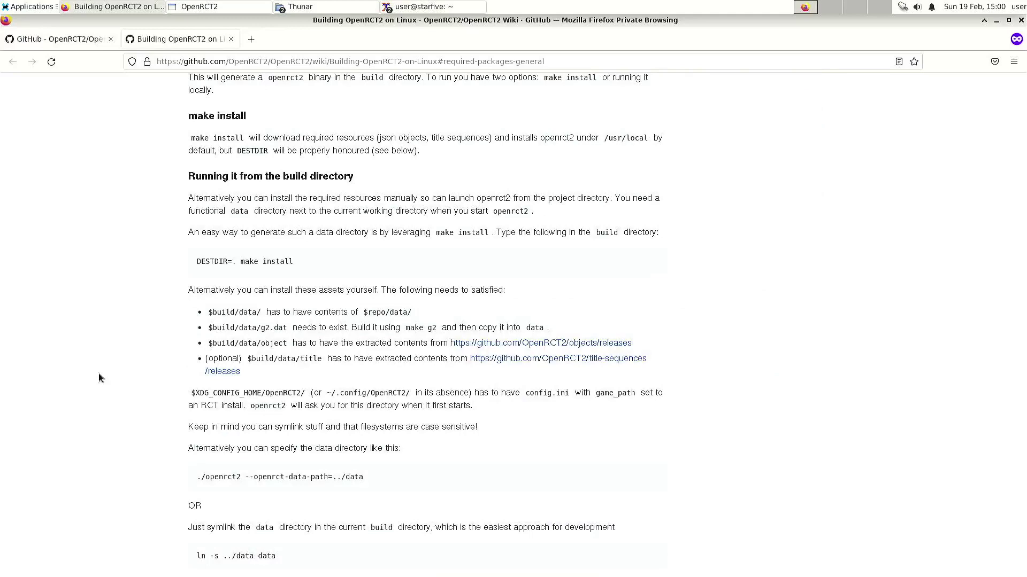
{"action": "scroll", "coordinate": [99, 373], "scroll_direction": "down", "scroll_amount": 8}
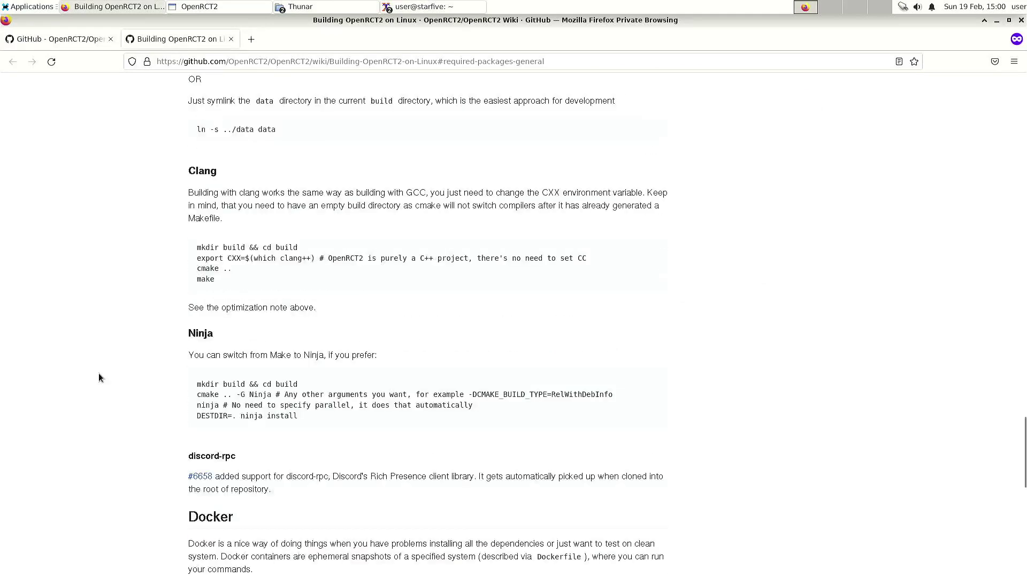
{"action": "scroll", "coordinate": [99, 374], "scroll_direction": "down", "scroll_amount": 8}
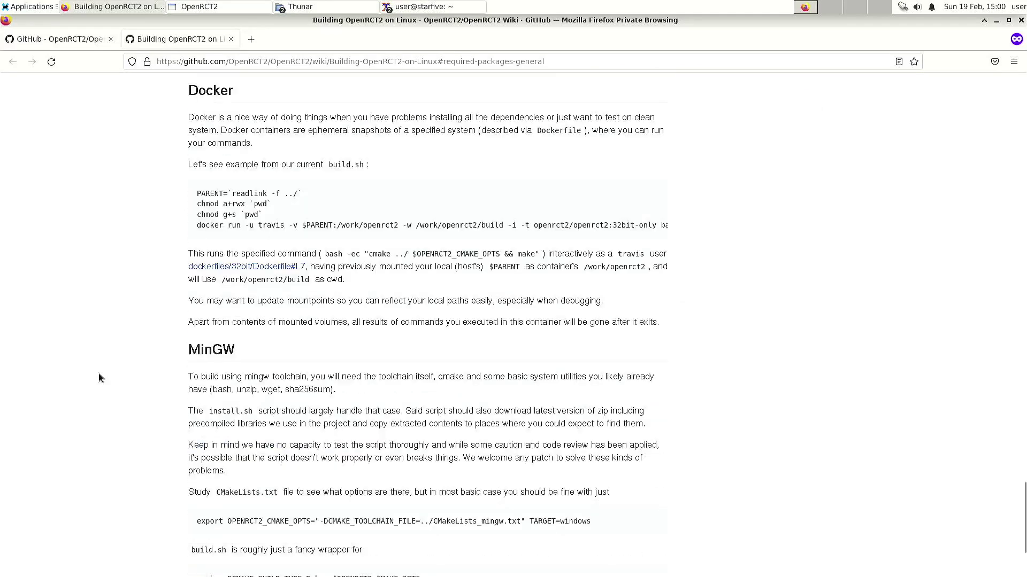
{"action": "scroll", "coordinate": [98, 373], "scroll_direction": "down", "scroll_amount": 3}
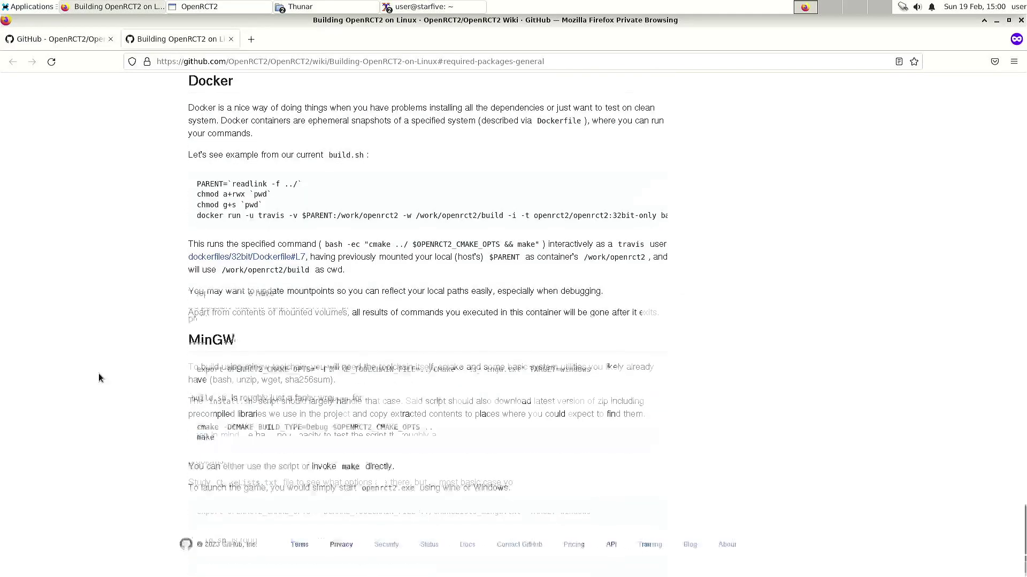
{"action": "left_click", "coordinate": [230, 40]}
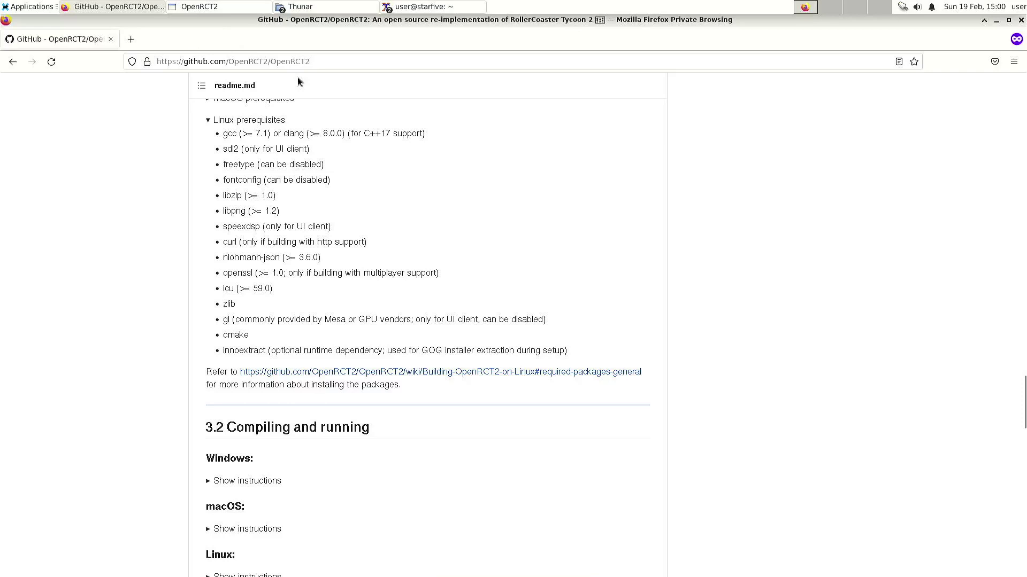
Step: Switch to the home-directory terminal and browse its command history back to the git clone command for OpenRCT2
{"action": "left_click", "coordinate": [418, 9]}
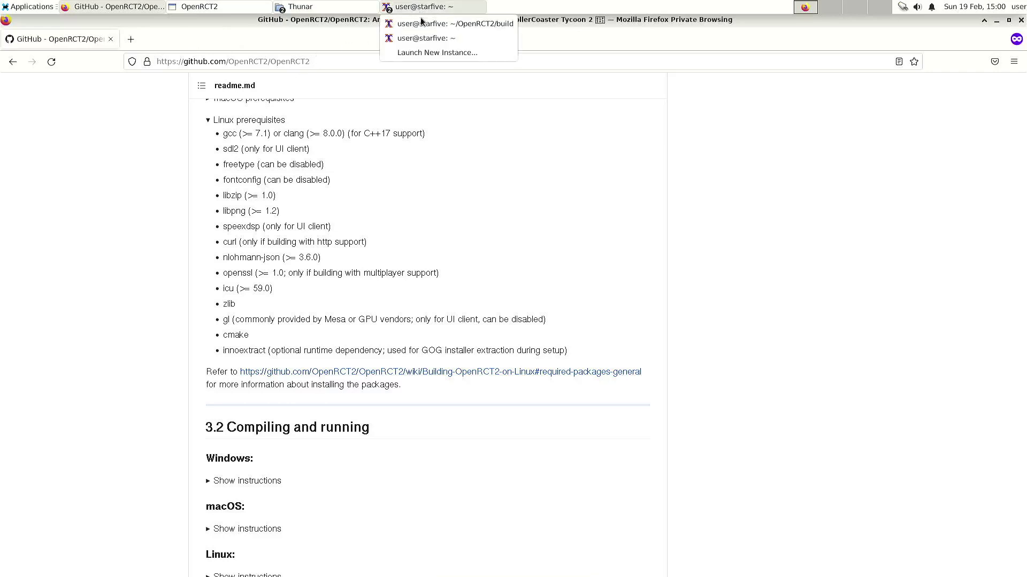
{"action": "left_click", "coordinate": [434, 38]}
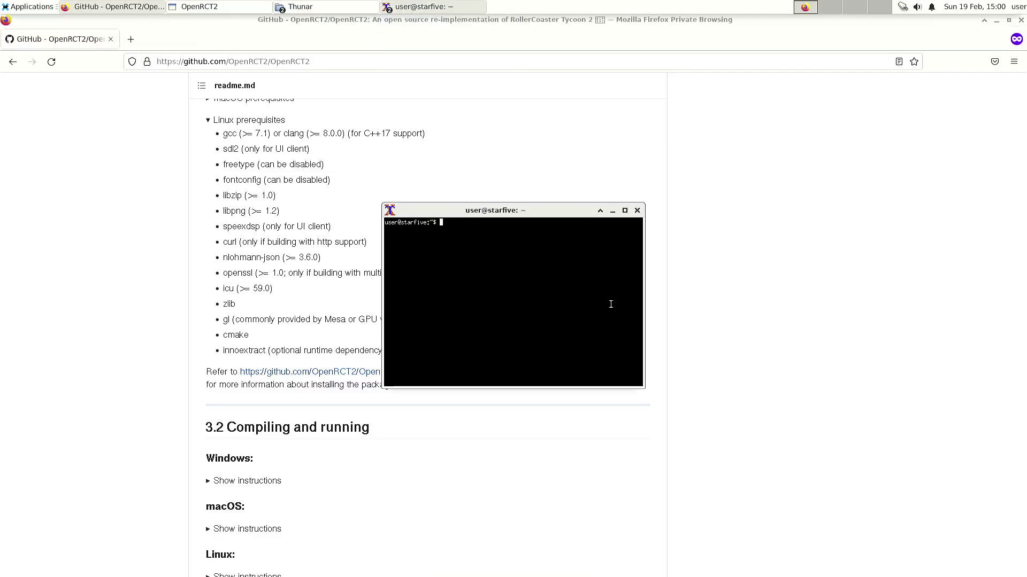
{"action": "key", "text": "Up"}
{"action": "key", "text": "Up"}
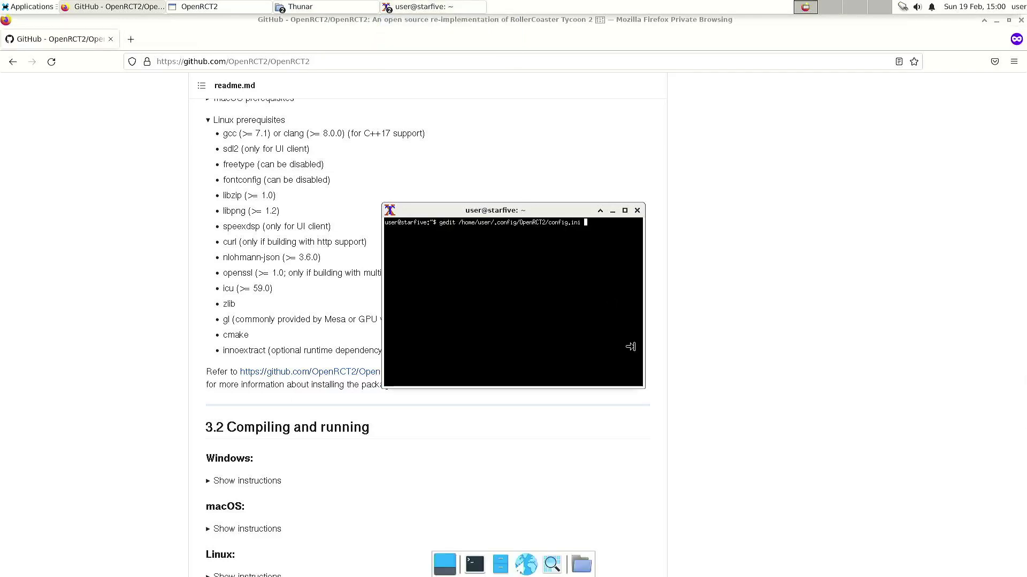
{"action": "key", "text": "Down"}
{"action": "key", "text": "Up"}
{"action": "key", "text": "Up"}
{"action": "key", "text": "Up"}
{"action": "key", "text": "Up"}
{"action": "key", "text": "Up"}
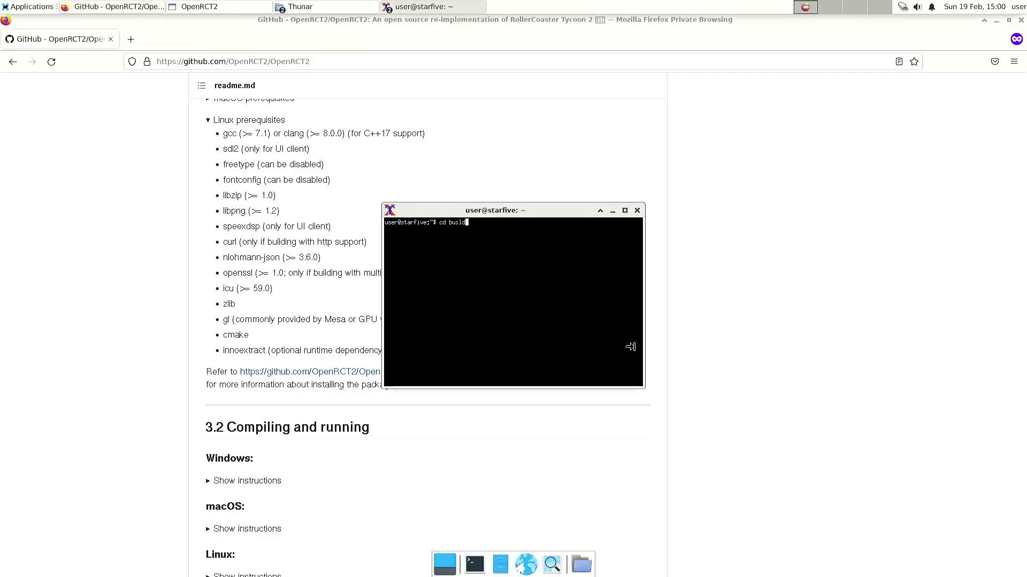
{"action": "key", "text": "Up"}
{"action": "key", "text": "Up"}
{"action": "key", "text": "Up"}
{"action": "key", "text": "Up"}
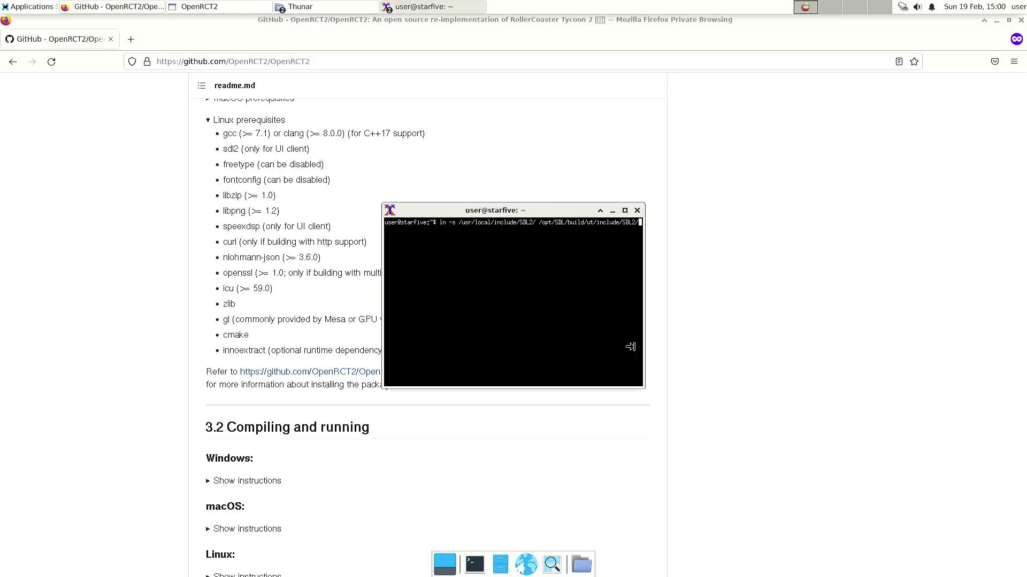
{"action": "key", "text": "alt+BackSpace"}
{"action": "key", "text": "alt+BackSpace"}
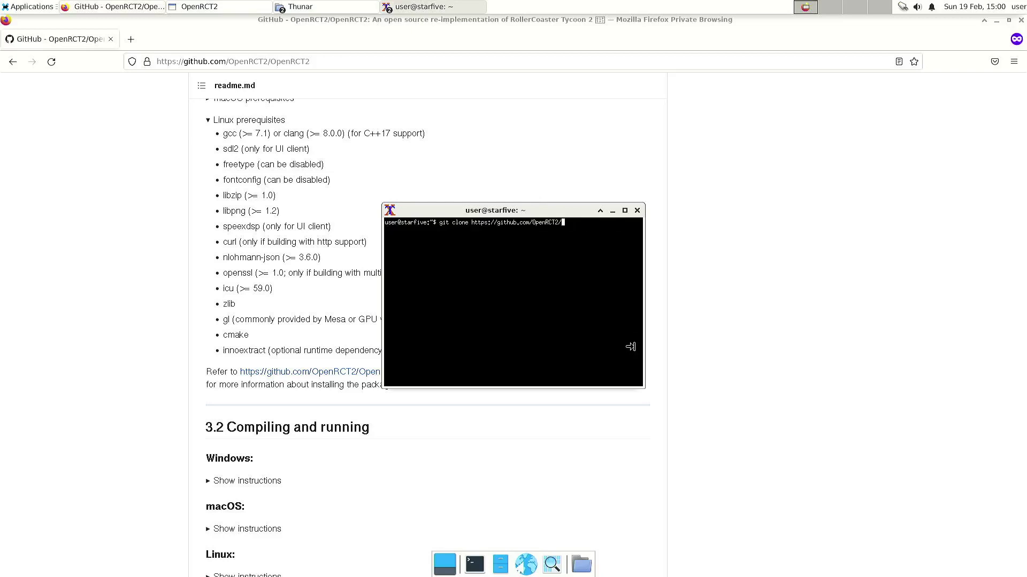
Step: Clear the recalled command from the terminal prompt and change into the OpenRCT2 directory
{"action": "key", "text": "ctrl+y"}
{"action": "key", "text": "BackSpace"}
{"action": "key", "text": "BackSpace"}
{"action": "key", "text": "BackSpace"}
{"action": "key", "text": "BackSpace"}
{"action": "key", "text": "BackSpace"}
{"action": "key", "text": "BackSpace"}
{"action": "key", "text": "BackSpace"}
{"action": "key", "text": "BackSpace"}
{"action": "key", "text": "BackSpace"}
{"action": "key", "text": "BackSpace"}
{"action": "key", "text": "BackSpace"}
{"action": "key", "text": "BackSpace"}
{"action": "key", "text": "BackSpace"}
{"action": "key", "text": "BackSpace"}
{"action": "key", "text": "BackSpace"}
{"action": "key", "text": "BackSpace"}
{"action": "key", "text": "BackSpace"}
{"action": "key", "text": "BackSpace"}
{"action": "key", "text": "BackSpace"}
{"action": "key", "text": "BackSpace"}
{"action": "key", "text": "BackSpace"}
{"action": "key", "text": "BackSpace"}
{"action": "key", "text": "BackSpace"}
{"action": "key", "text": "BackSpace"}
{"action": "key", "text": "BackSpace"}
{"action": "key", "text": "BackSpace"}
{"action": "key", "text": "BackSpace"}
{"action": "key", "text": "BackSpace"}
{"action": "key", "text": "BackSpace"}
{"action": "key", "text": "BackSpace"}
{"action": "key", "text": "BackSpace"}
{"action": "key", "text": "BackSpace"}
{"action": "key", "text": "BackSpace"}
{"action": "key", "text": "BackSpace"}
{"action": "key", "text": "BackSpace"}
{"action": "key", "text": "BackSpace"}
{"action": "key", "text": "BackSpace"}
{"action": "key", "text": "BackSpace"}
{"action": "key", "text": "BackSpace"}
{"action": "key", "text": "BackSpace"}
{"action": "type", "text": "cd Op"}
{"action": "key", "text": "Tab"}
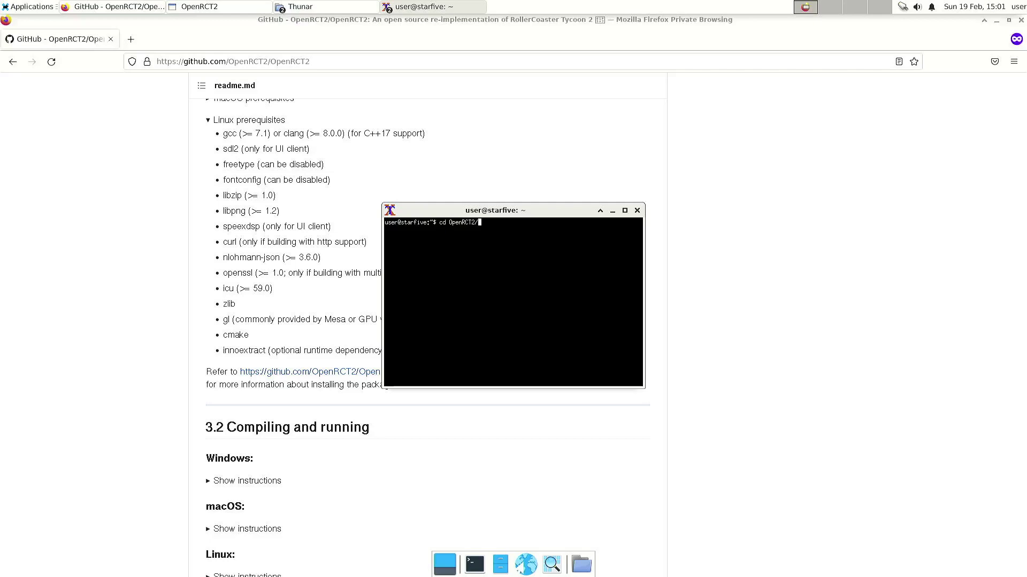
{"action": "key", "text": "Return"}
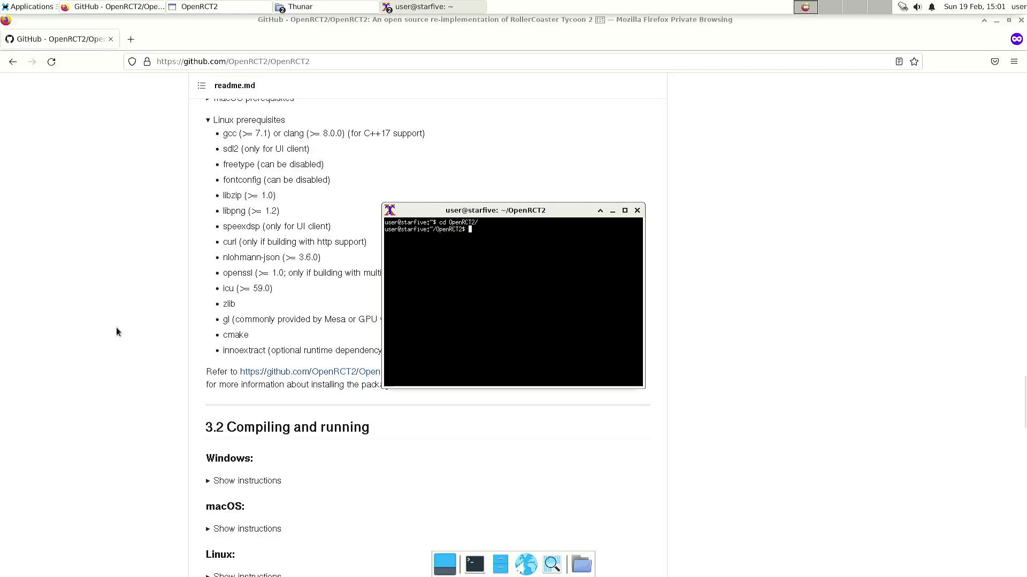
Step: Return to the readme in Firefox and expand the Linux instructions under Compiling and running
{"action": "left_click", "coordinate": [124, 323]}
{"action": "scroll", "coordinate": [137, 321], "scroll_direction": "down", "scroll_amount": 10}
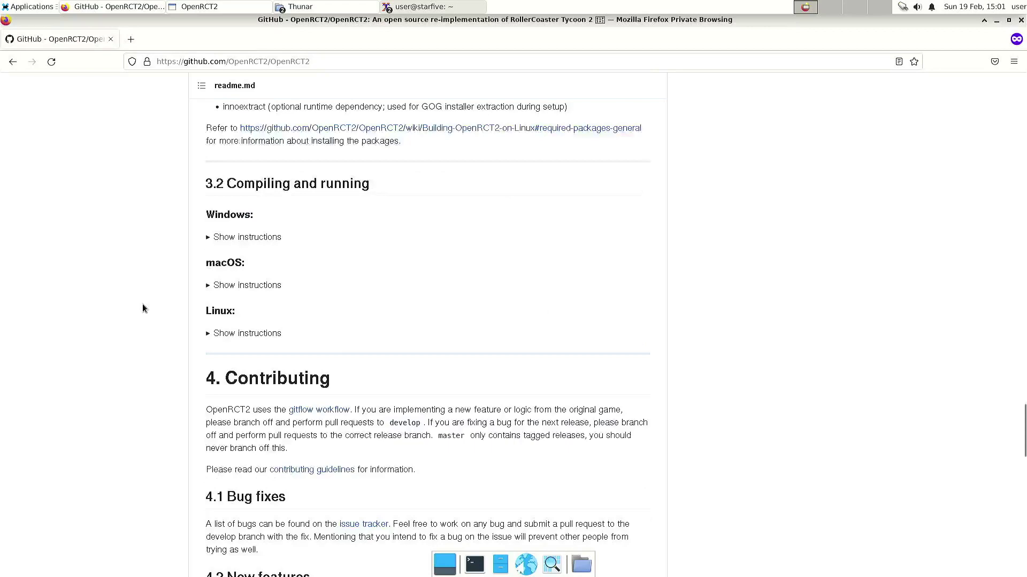
{"action": "left_click", "coordinate": [257, 212]}
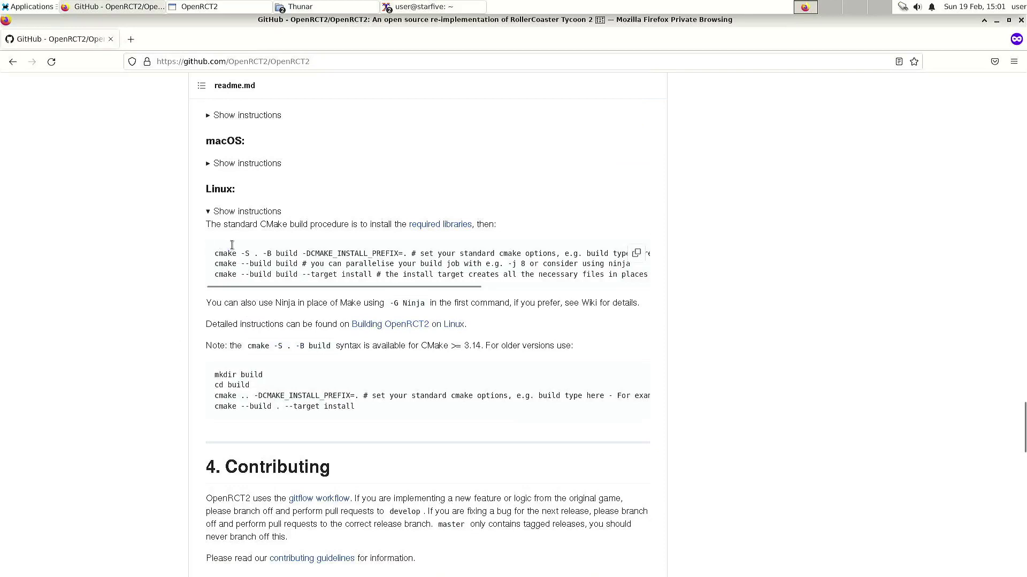
Step: Highlight the readme's "cmake -S . -B build -DCMAKE_INSTALL_PREFIX=." command and switch to the terminal in ~/OpenRCT2
{"action": "left_click_drag", "start_coordinate": [214, 253], "coordinate": [412, 256]}
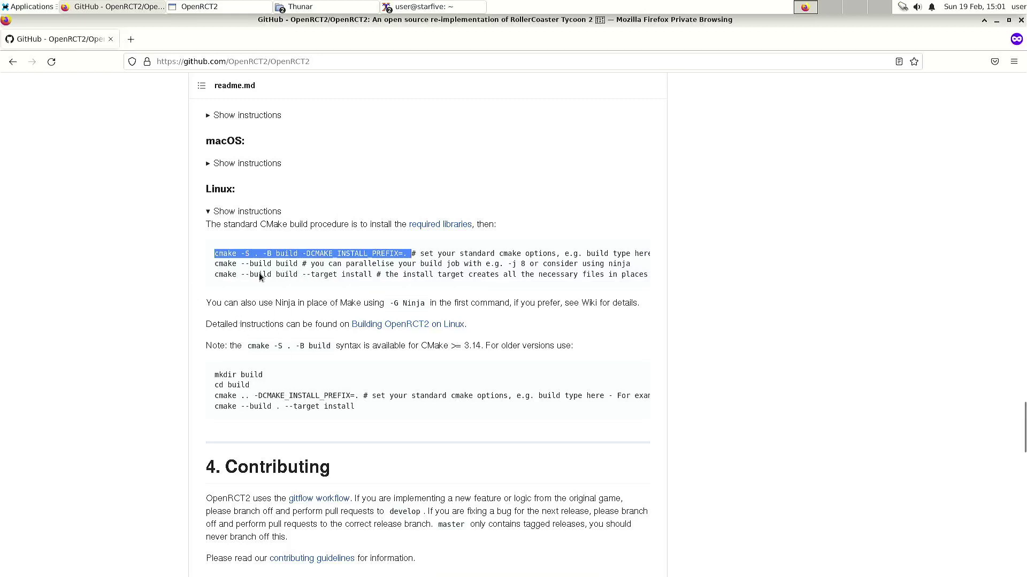
{"action": "left_click", "coordinate": [447, 8]}
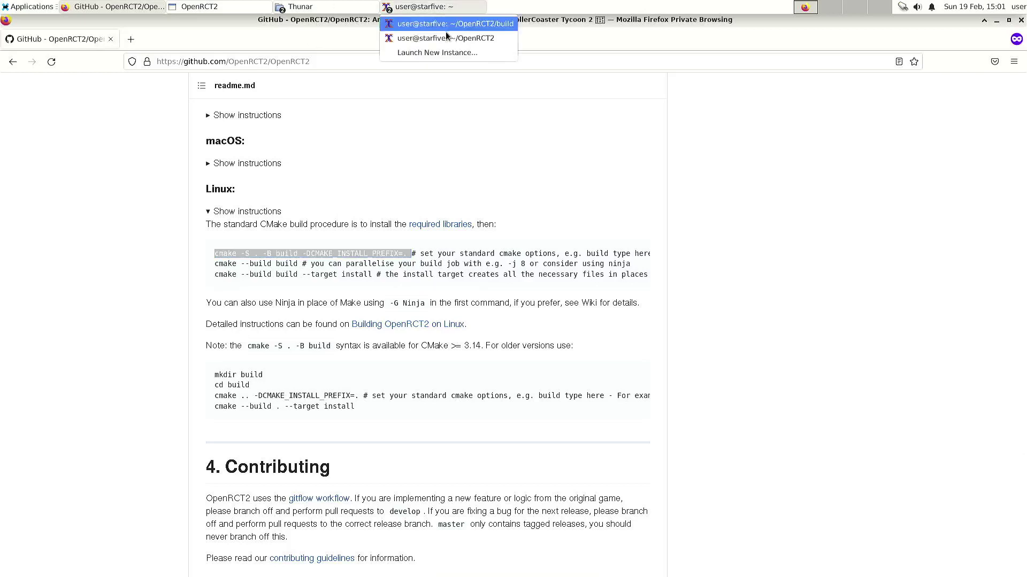
{"action": "left_click", "coordinate": [453, 38]}
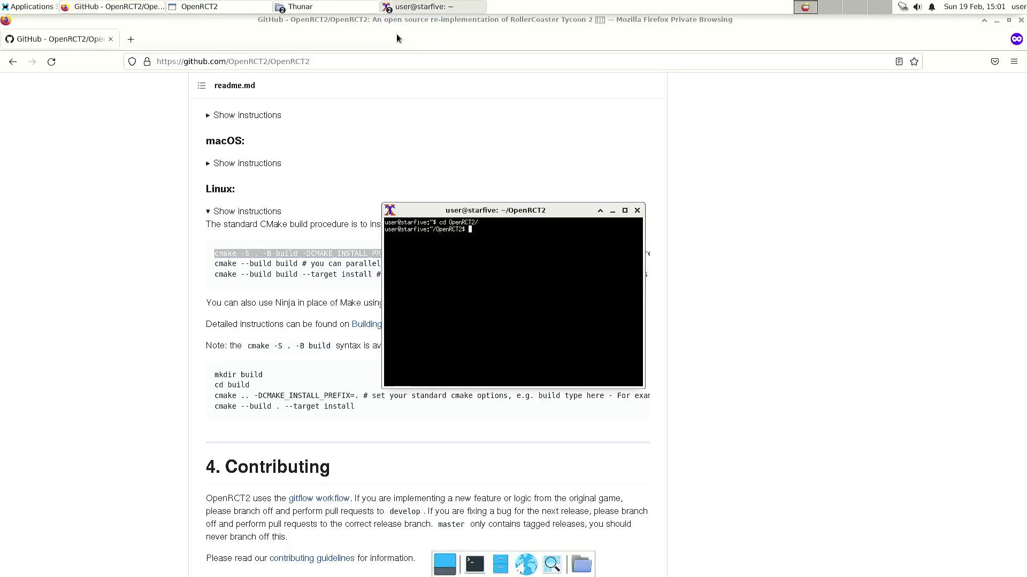
Step: Switch to Thunar and compare the SDL2 header folders in /opt/SDL/build/out/include/SDL2 and /usr/local/include/SDL2
{"action": "left_click", "coordinate": [334, 7]}
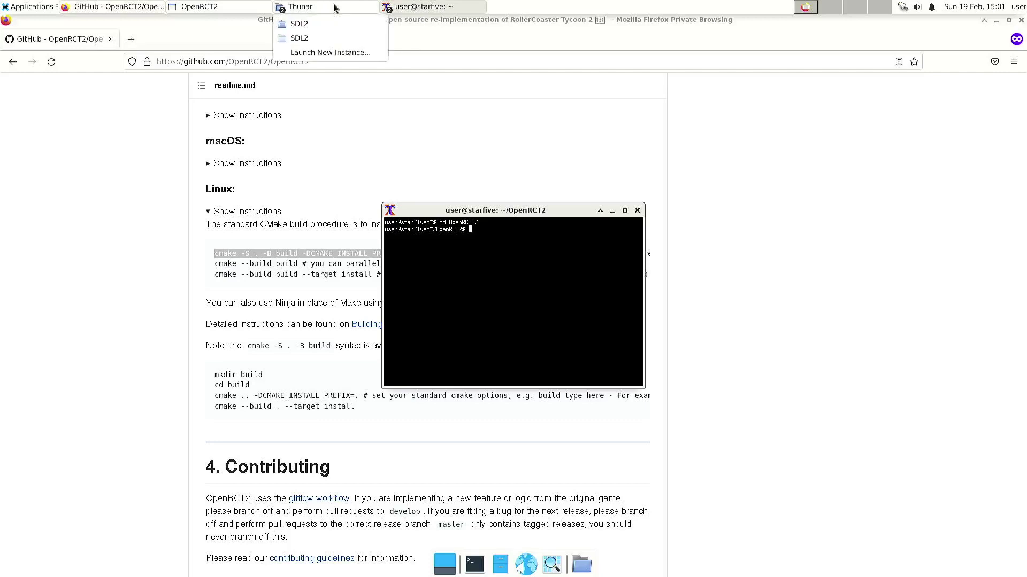
{"action": "left_click", "coordinate": [340, 25]}
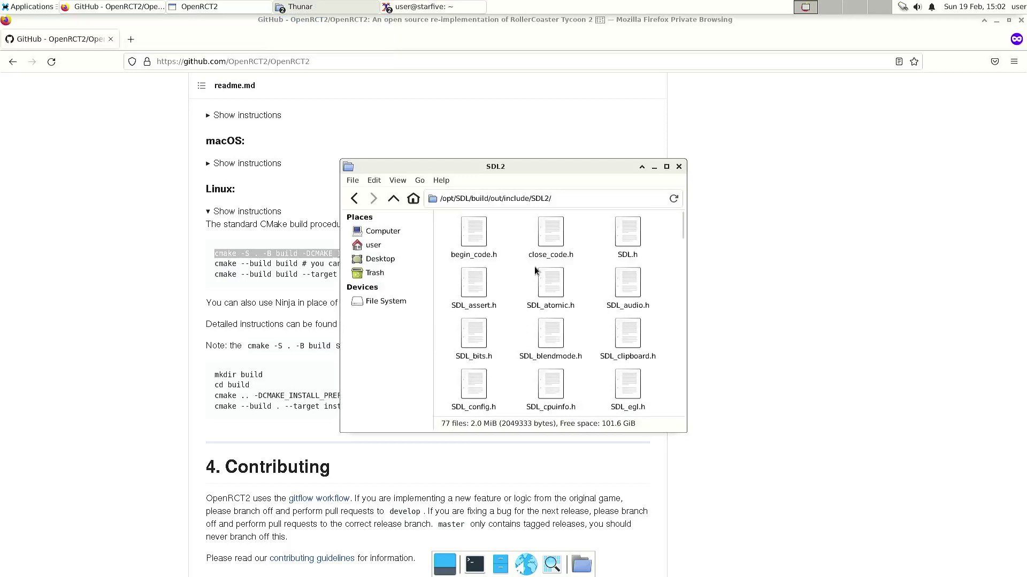
{"action": "left_click", "coordinate": [566, 196]}
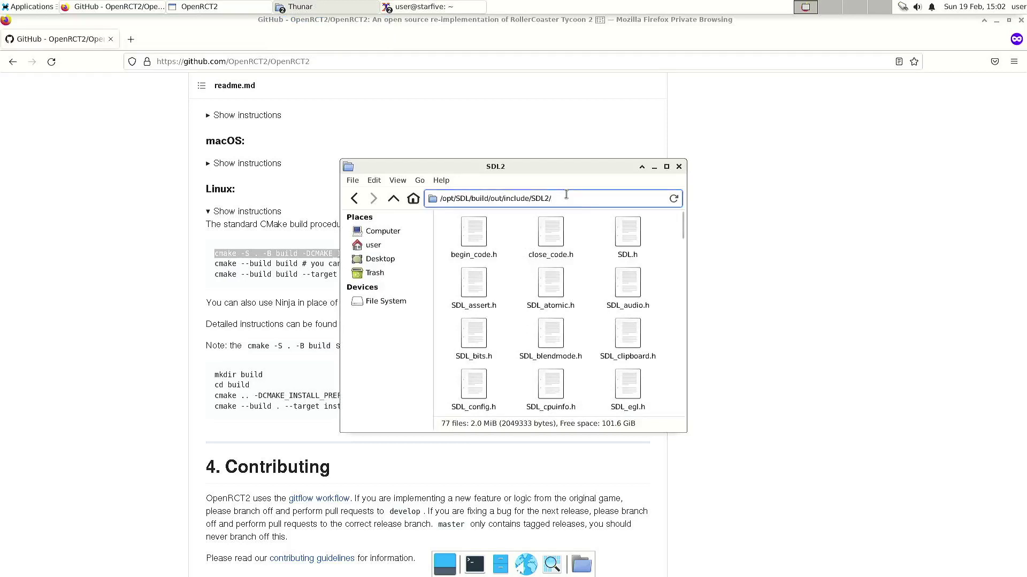
{"action": "left_click_drag", "start_coordinate": [565, 196], "coordinate": [409, 194]}
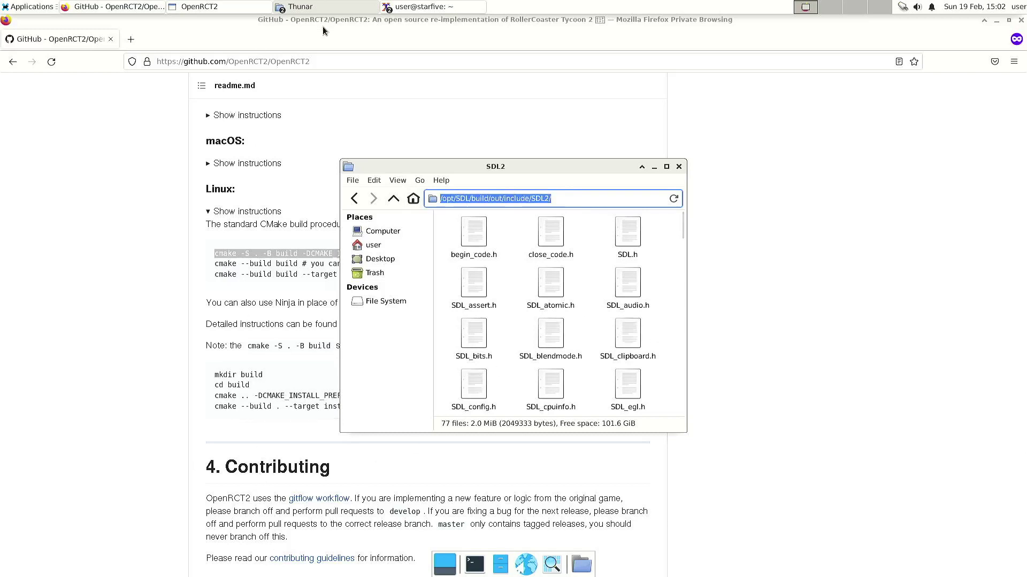
{"action": "left_click", "coordinate": [316, 9]}
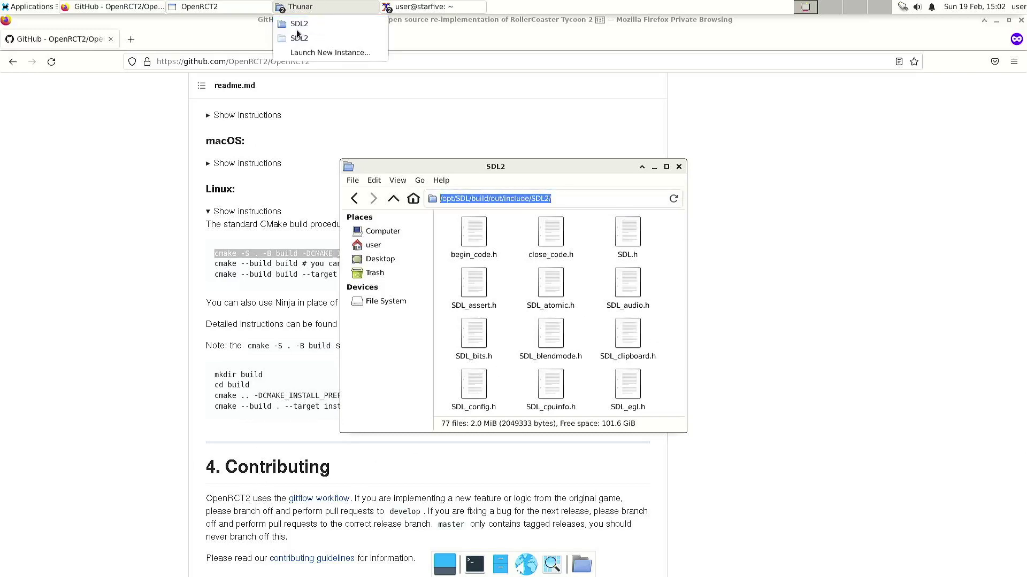
{"action": "left_click", "coordinate": [308, 36]}
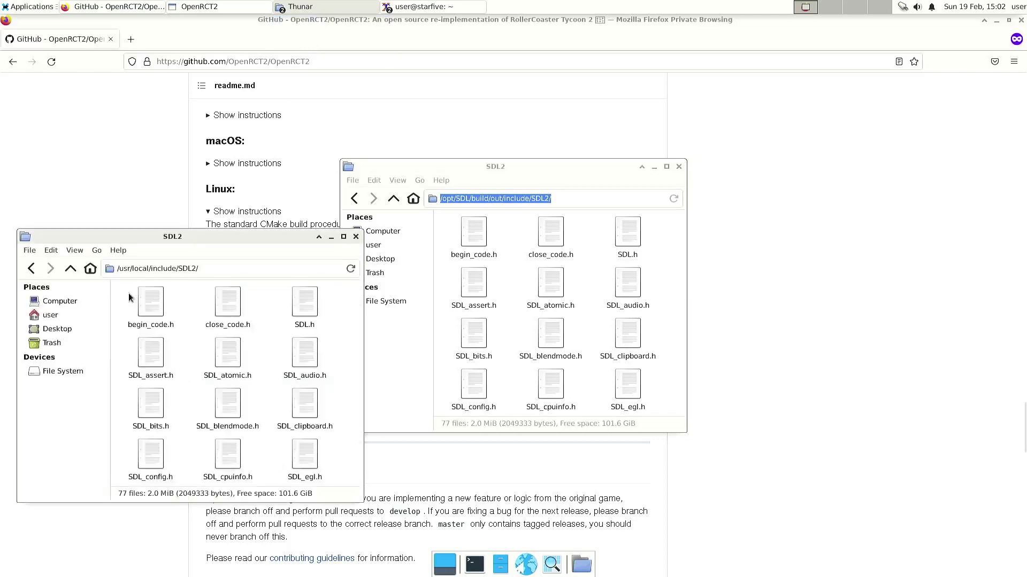
{"action": "left_click", "coordinate": [215, 266]}
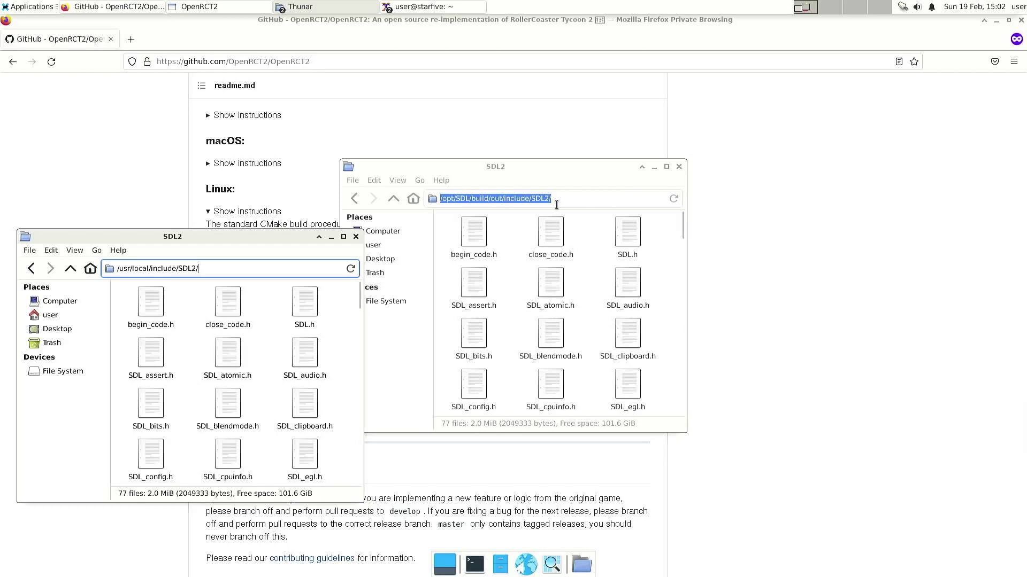
Step: Browse in Thunar to /home/user/OpenRCT2/build, look through the game files in its Data folder, and return to build
{"action": "left_click", "coordinate": [115, 136]}
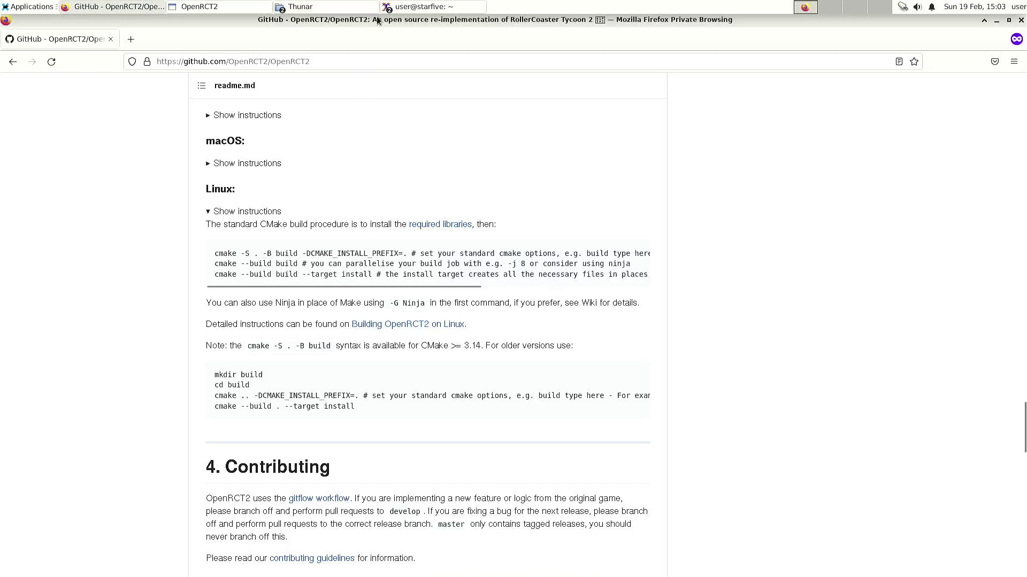
{"action": "left_click", "coordinate": [423, 8]}
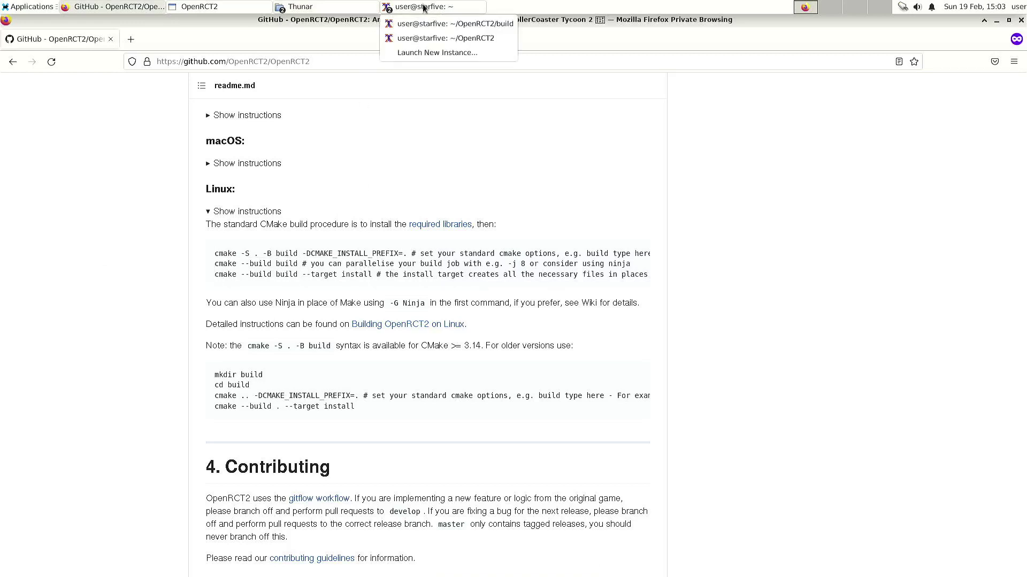
{"action": "left_click", "coordinate": [323, 8]}
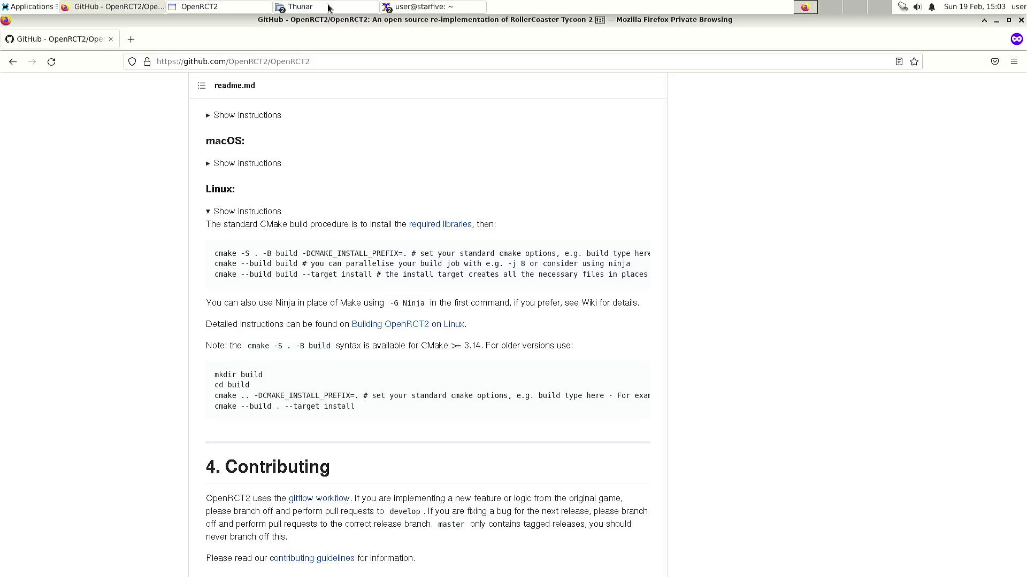
{"action": "left_click", "coordinate": [329, 8]}
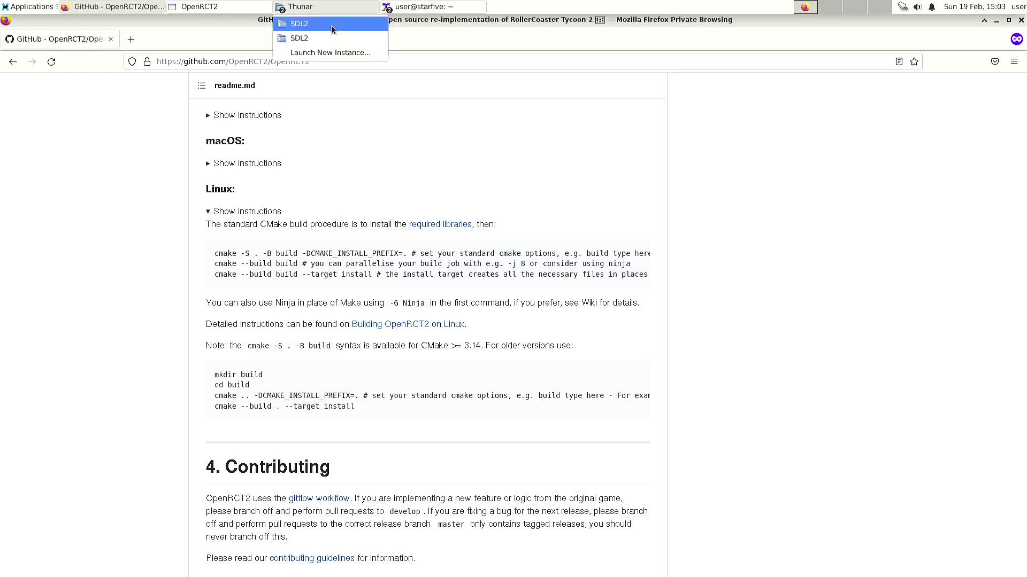
{"action": "left_click", "coordinate": [332, 24]}
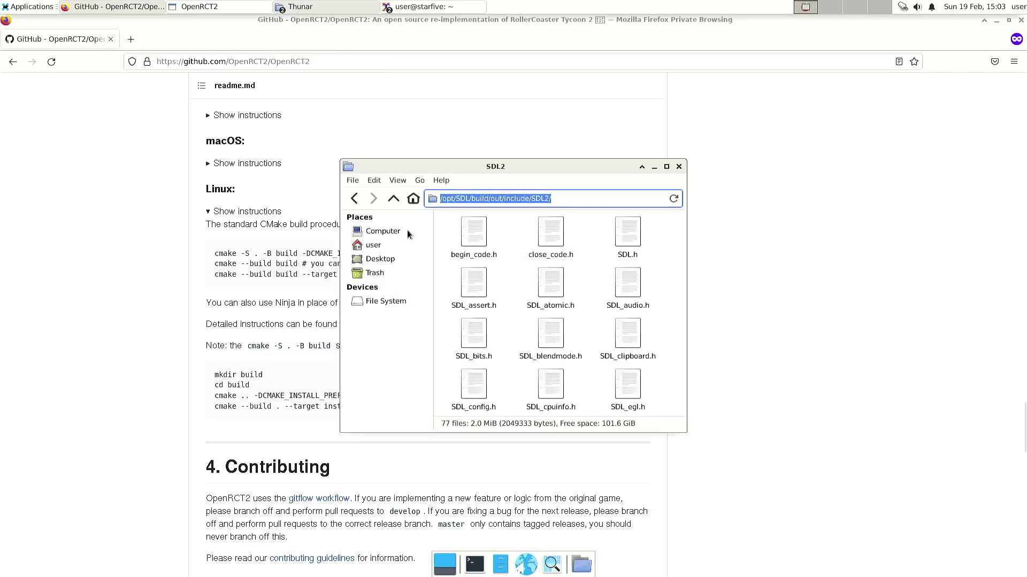
{"action": "left_click", "coordinate": [375, 245]}
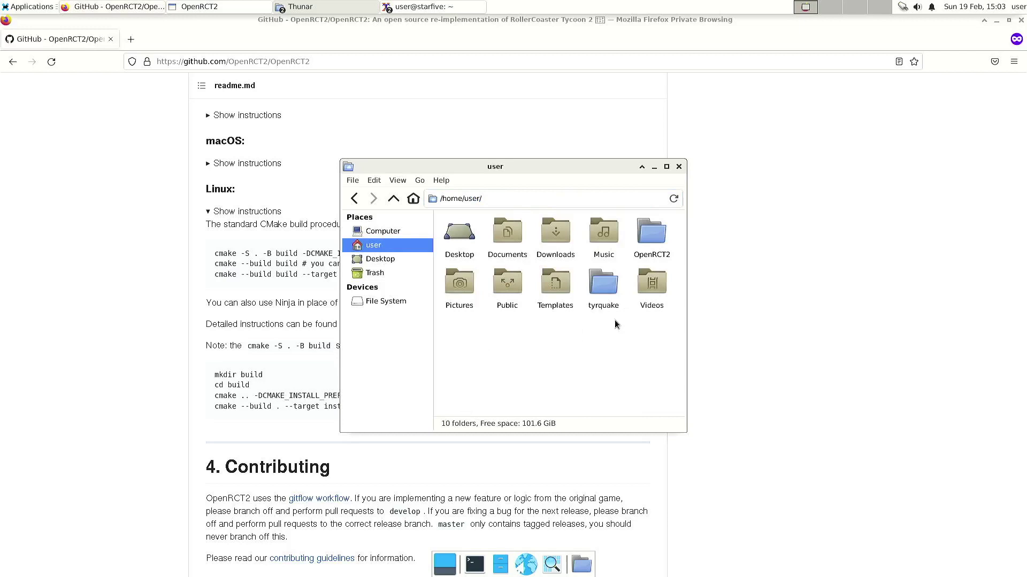
{"action": "double_click", "coordinate": [659, 235]}
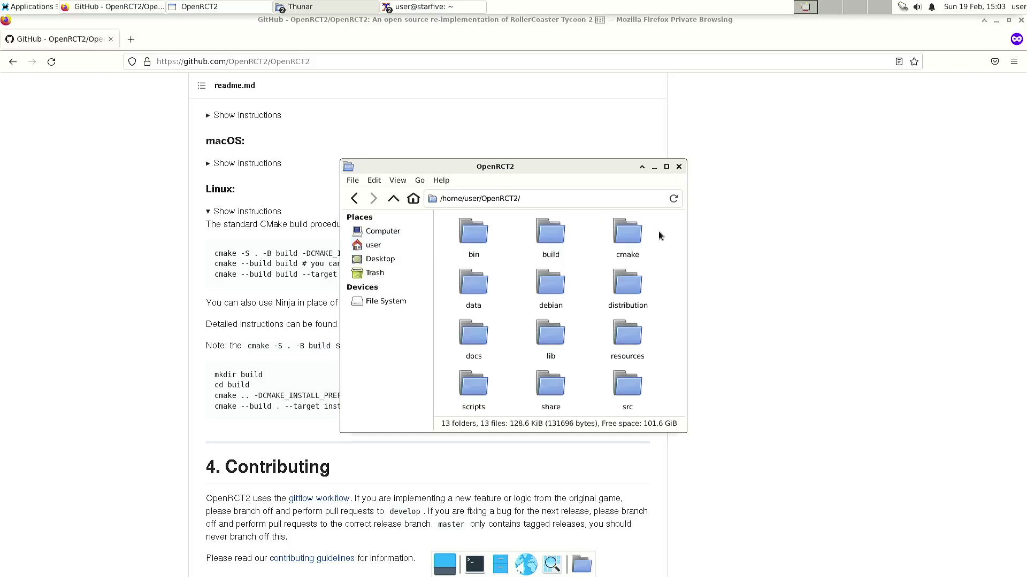
{"action": "double_click", "coordinate": [562, 233]}
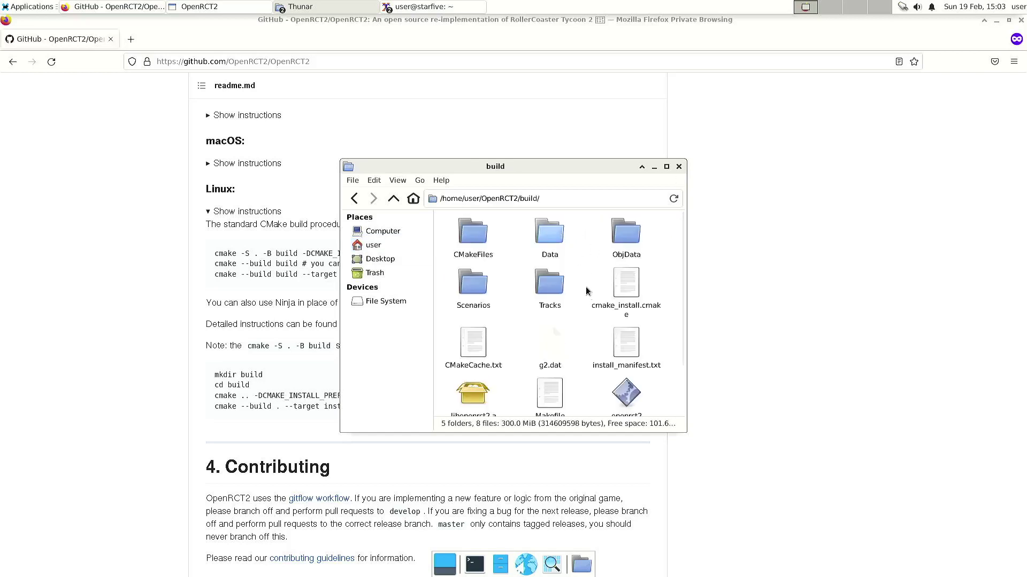
{"action": "double_click", "coordinate": [559, 235]}
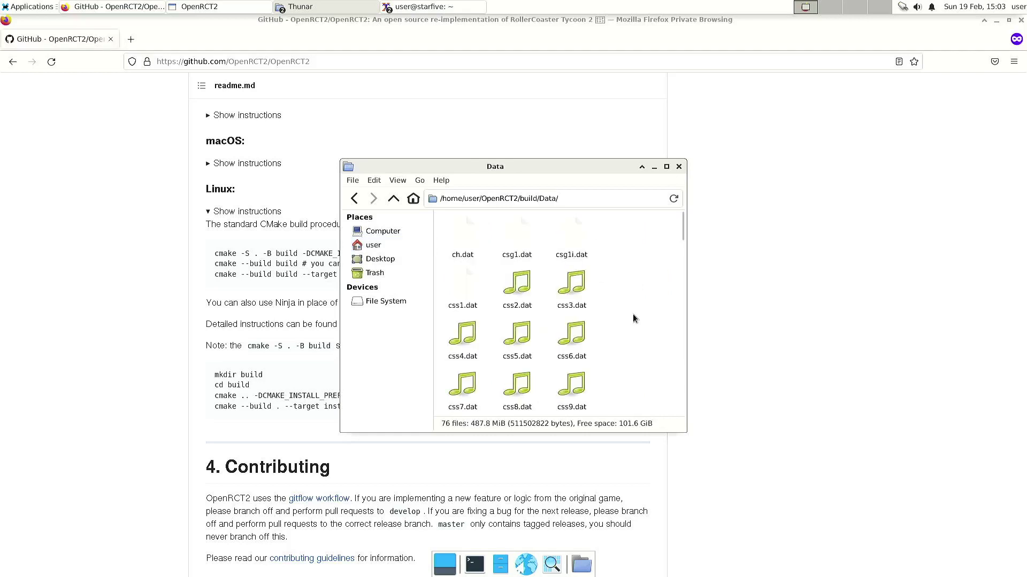
{"action": "scroll", "coordinate": [629, 280], "scroll_direction": "down", "scroll_amount": 5}
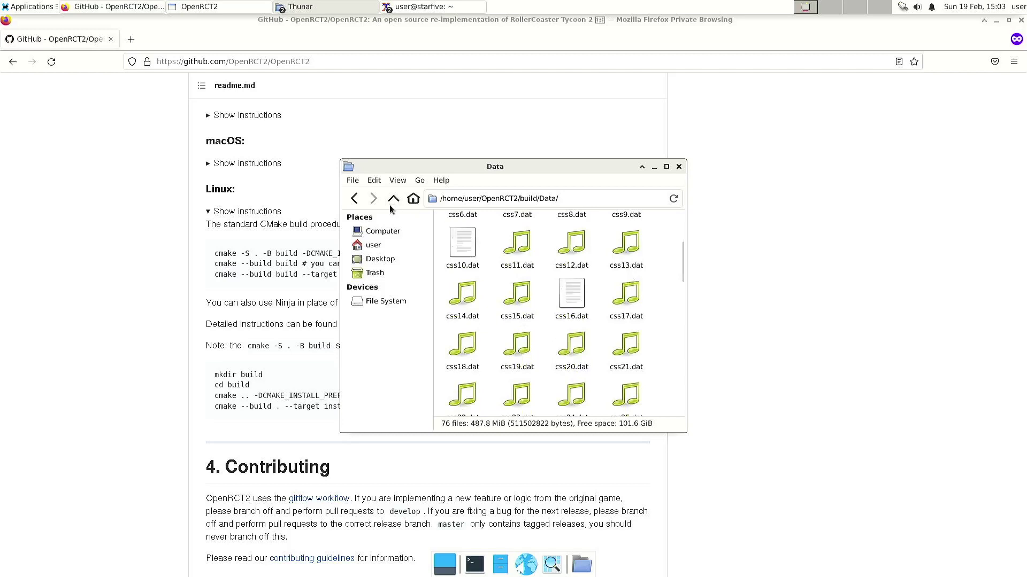
{"action": "left_click", "coordinate": [355, 199]}
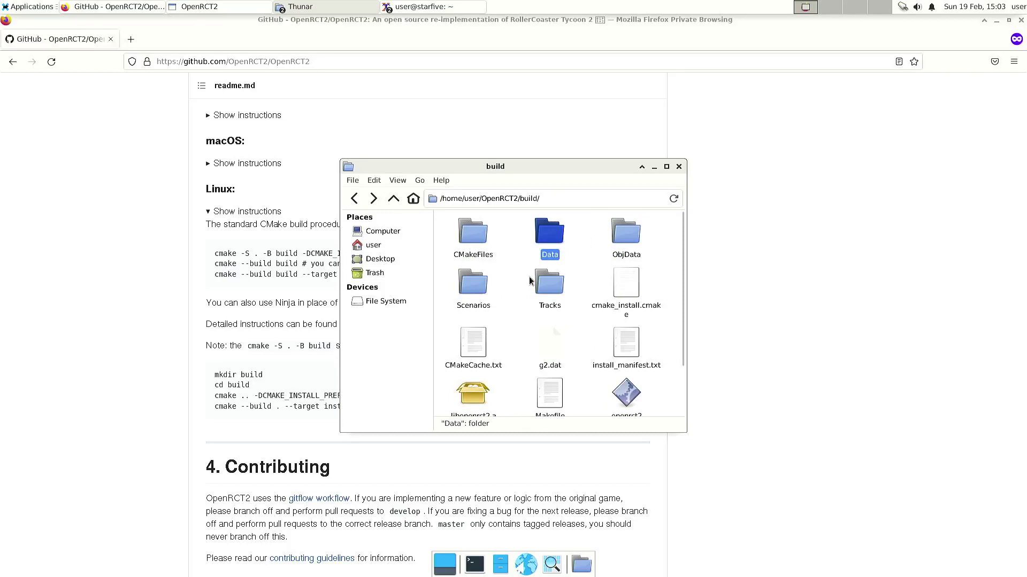
Step: Switch to the terminal running in ~/OpenRCT2/build and look through the game's console output
{"action": "left_click", "coordinate": [432, 8]}
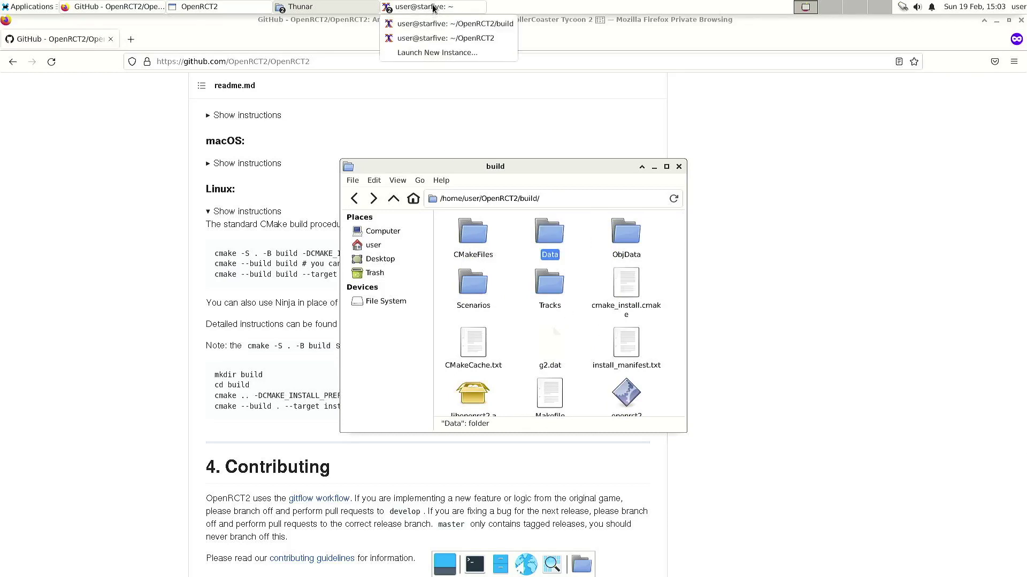
{"action": "left_click", "coordinate": [449, 26]}
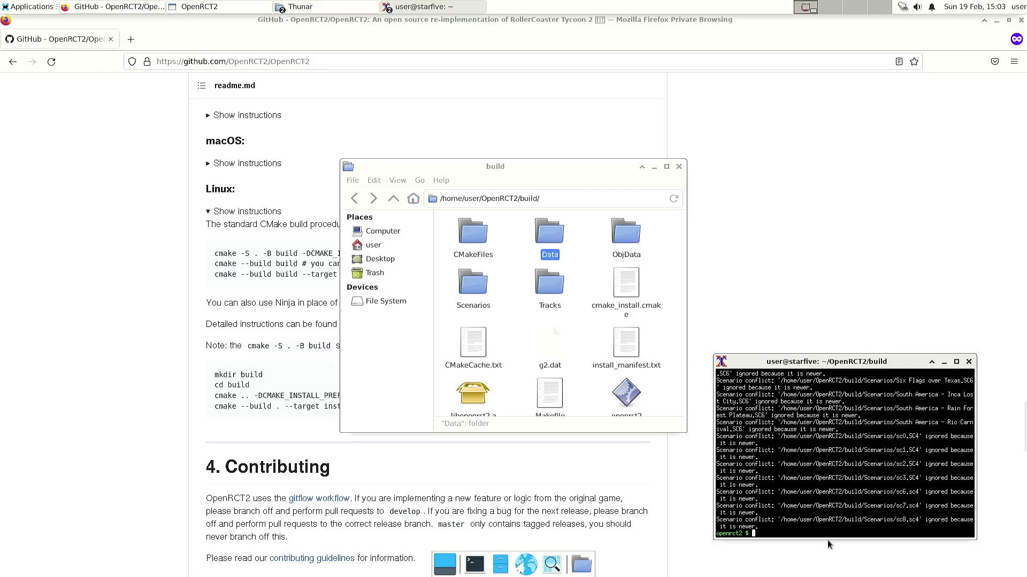
{"action": "scroll", "coordinate": [845, 465], "scroll_direction": "up", "scroll_amount": 10}
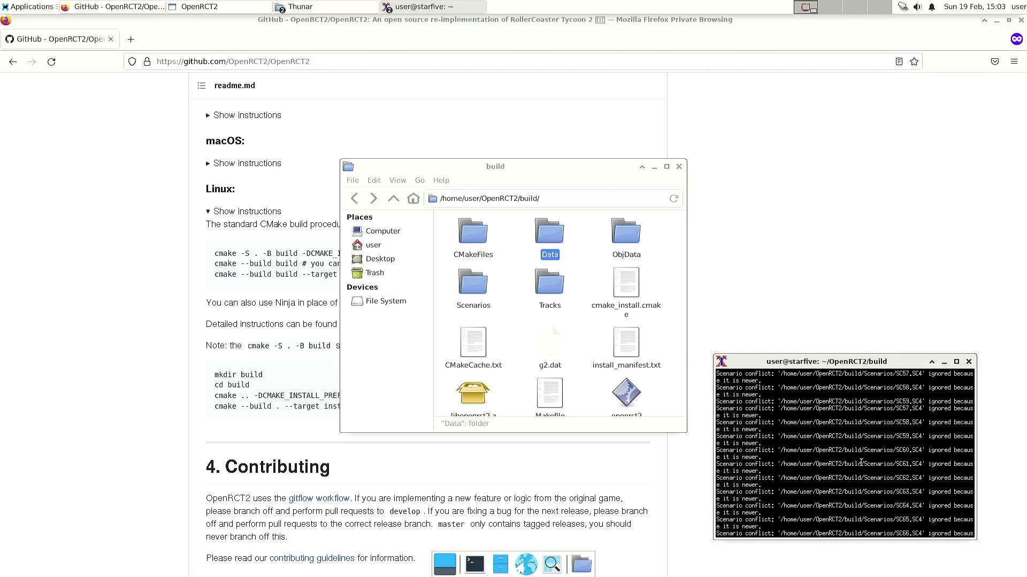
{"action": "scroll", "coordinate": [856, 460], "scroll_direction": "up", "scroll_amount": 5}
{"action": "scroll", "coordinate": [850, 457], "scroll_direction": "down", "scroll_amount": 15}
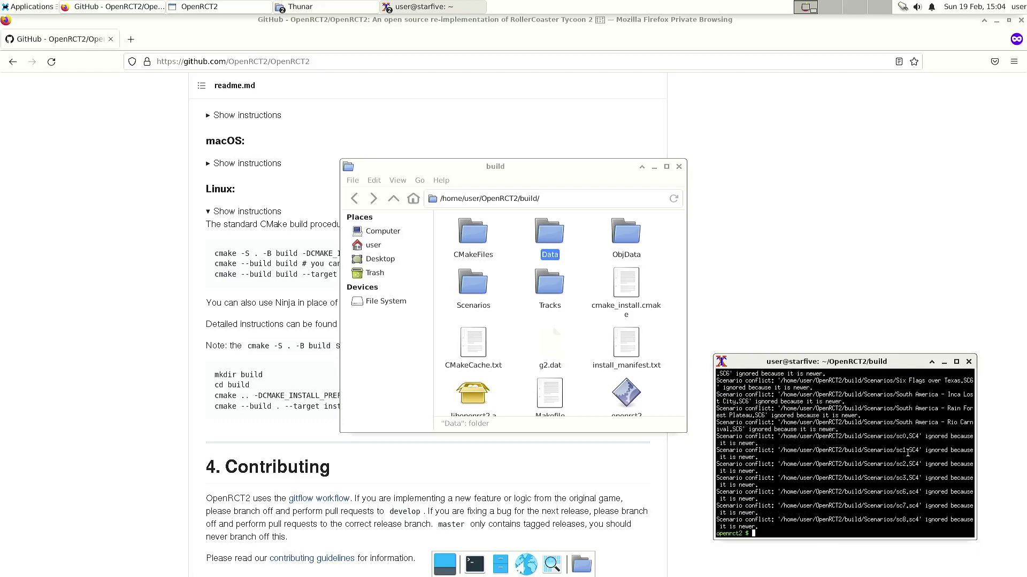
Step: Switch to the ~/OpenRCT2 terminal, change into the build directory, and enter ./openrct2 at the prompt without running it
{"action": "left_click", "coordinate": [423, 7]}
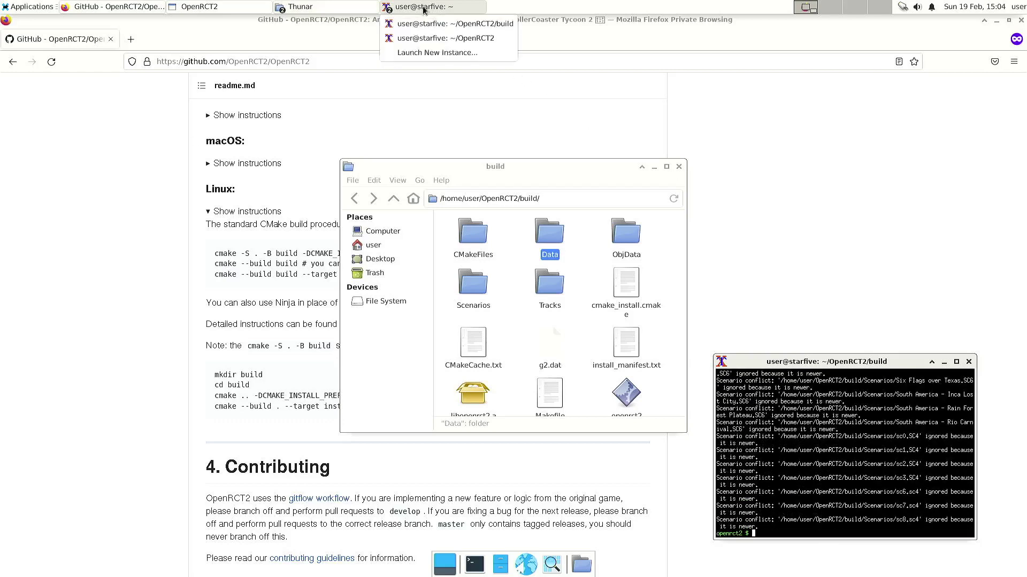
{"action": "left_click", "coordinate": [450, 39]}
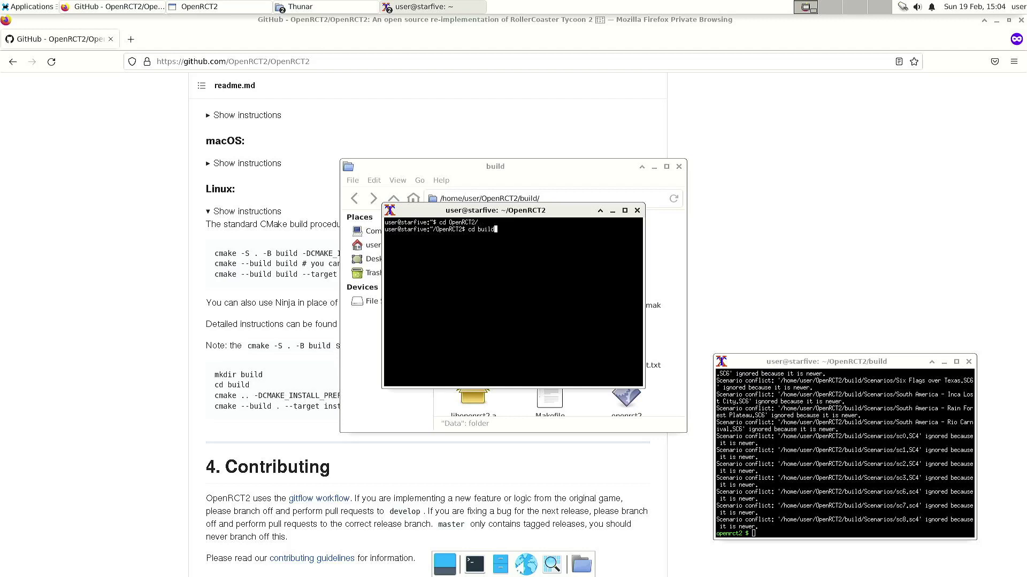
{"action": "key", "text": "Return"}
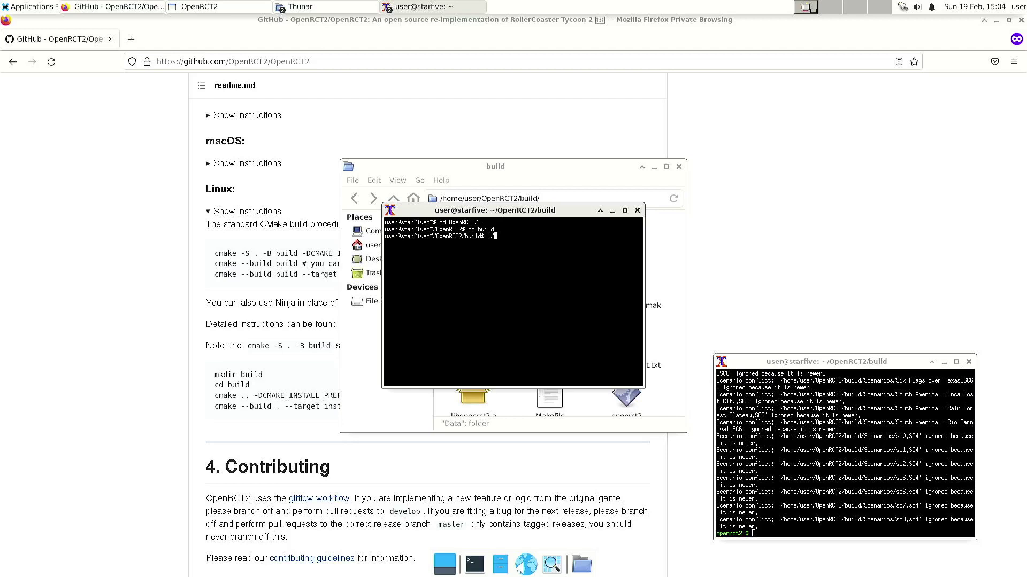
{"action": "type", "text": "./openrct2"}
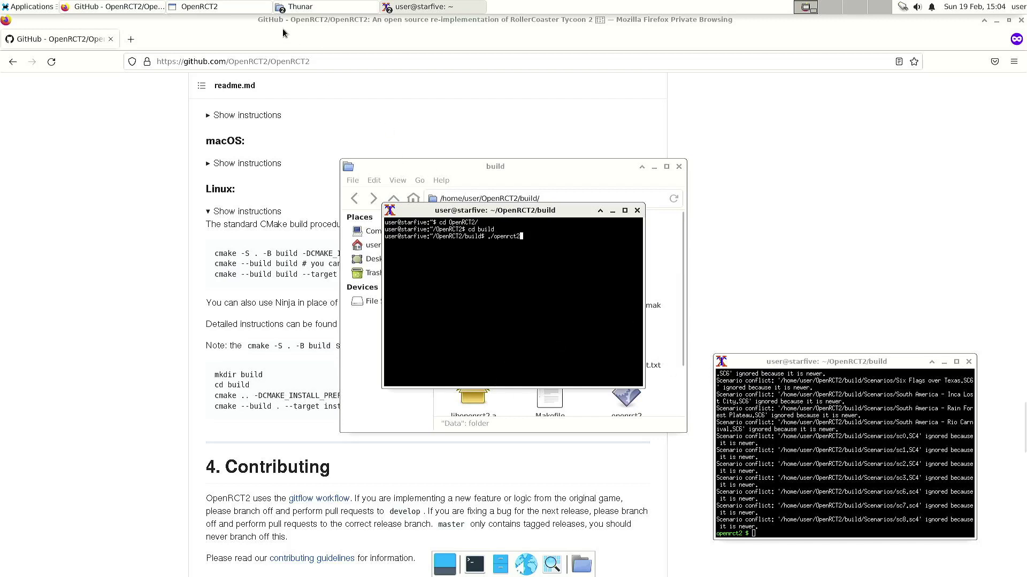
Step: Switch to the running OpenRCT2 game, load the Forest Frontiers saved game, and close the Woodchip ride window
{"action": "left_click", "coordinate": [217, 10]}
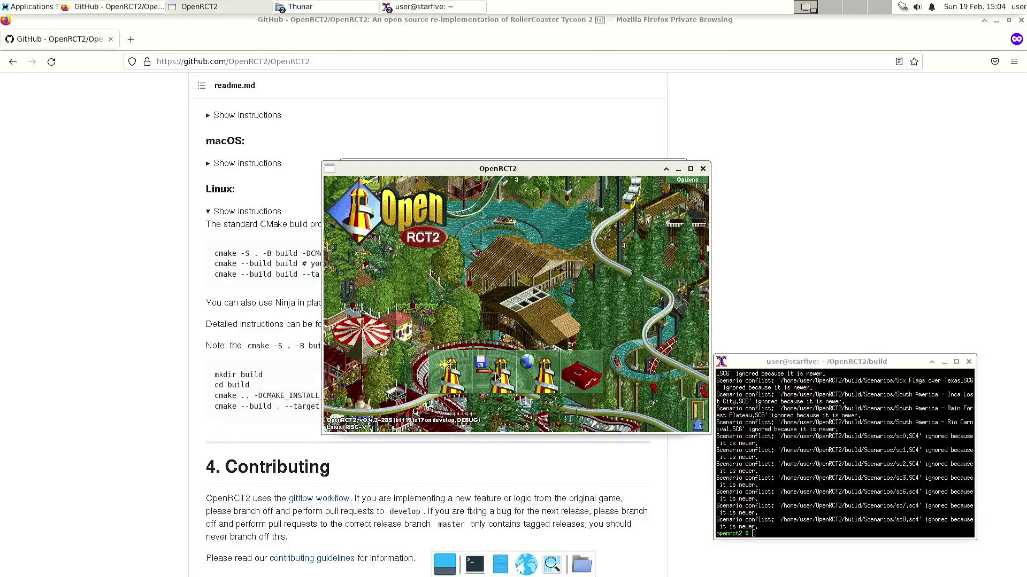
{"action": "left_click", "coordinate": [496, 376]}
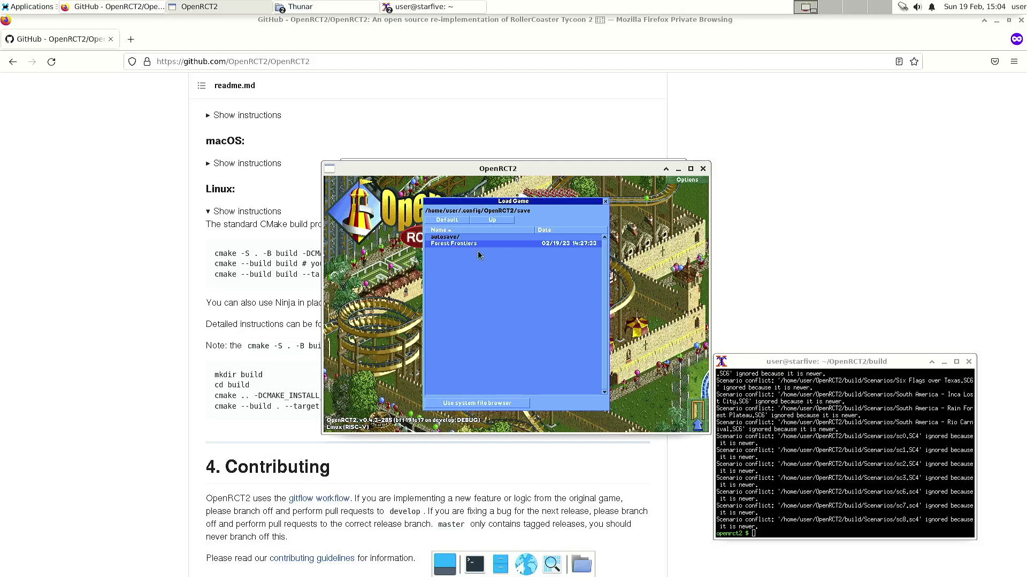
{"action": "left_click", "coordinate": [444, 245]}
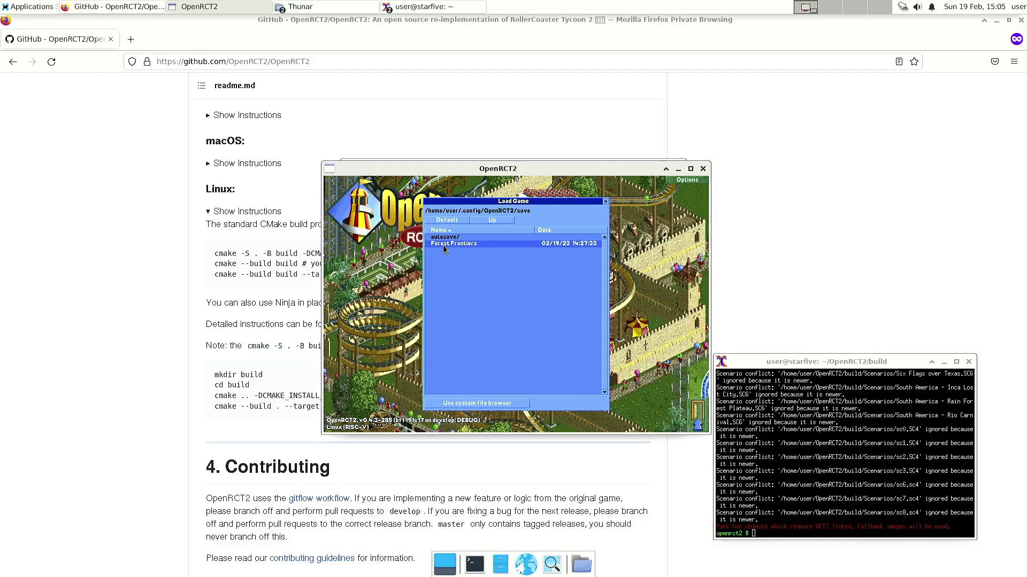
{"action": "left_click", "coordinate": [443, 247]}
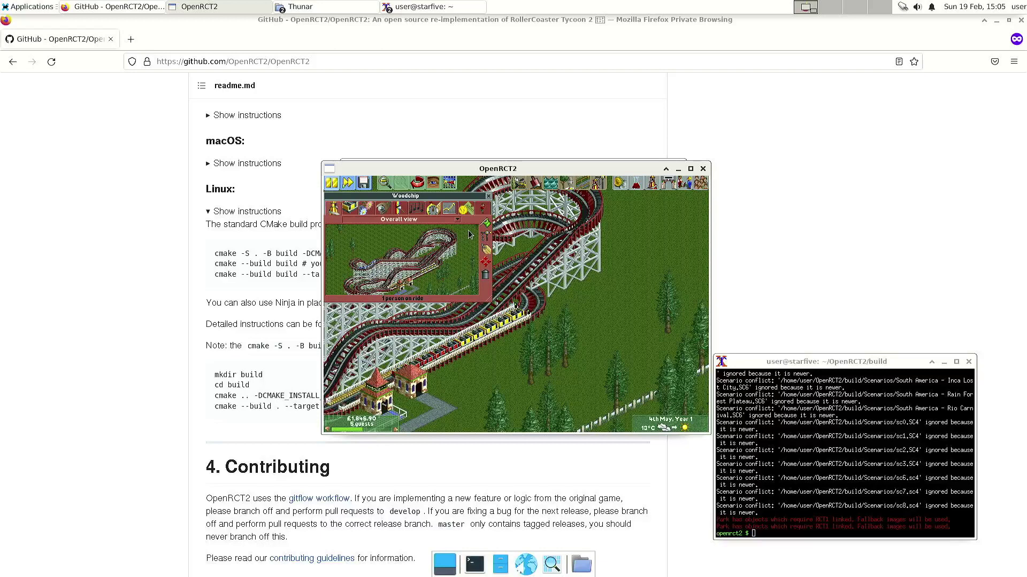
{"action": "left_click", "coordinate": [487, 196]}
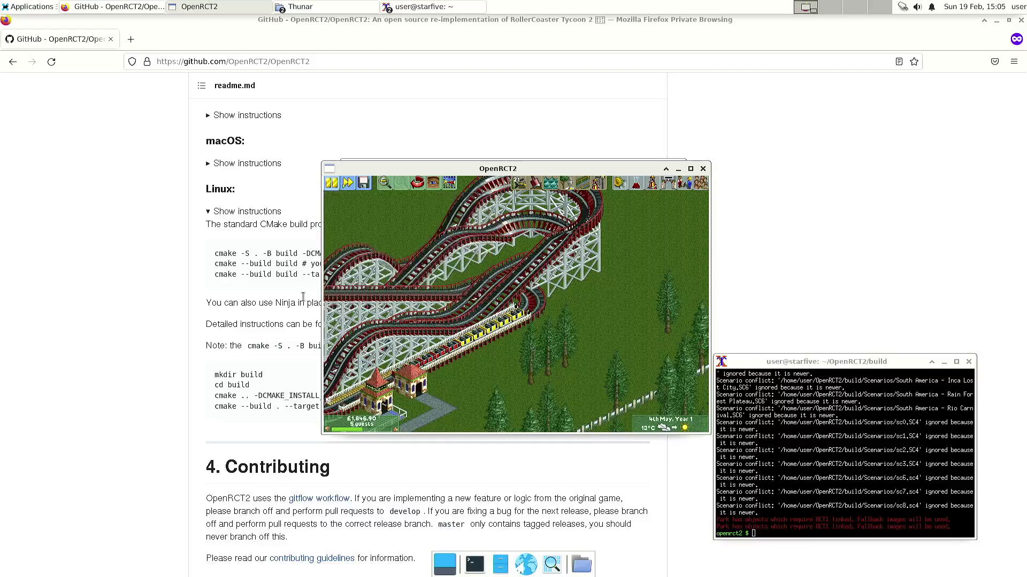
Step: Look over the park from the wooden roller coaster along the footpath to the park entrance
{"action": "key", "text": "Left"}
{"action": "key", "text": "Left"}
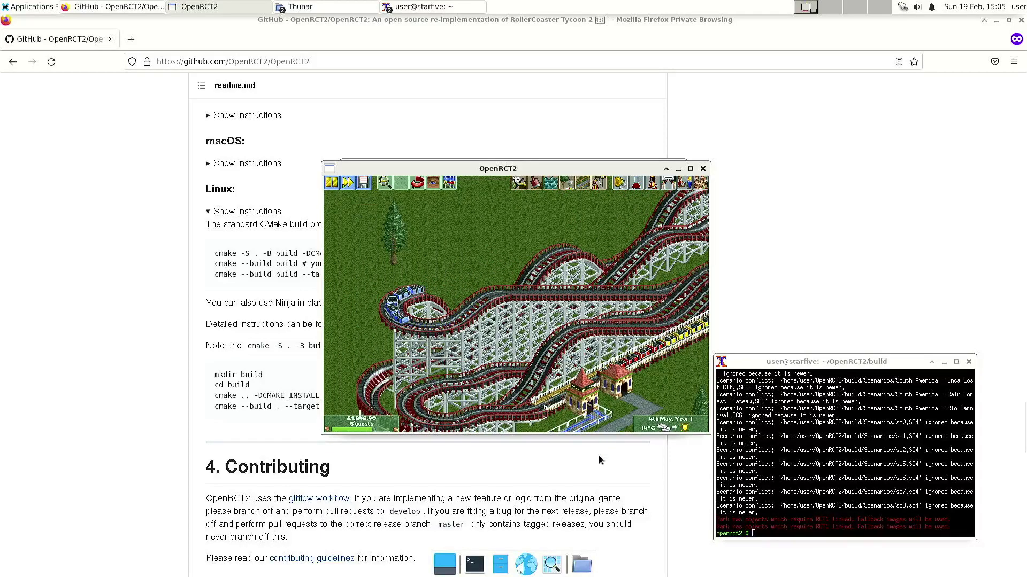
{"action": "key", "text": "Down"}
{"action": "key", "text": "Down"}
{"action": "key", "text": "Down"}
{"action": "key", "text": "Down"}
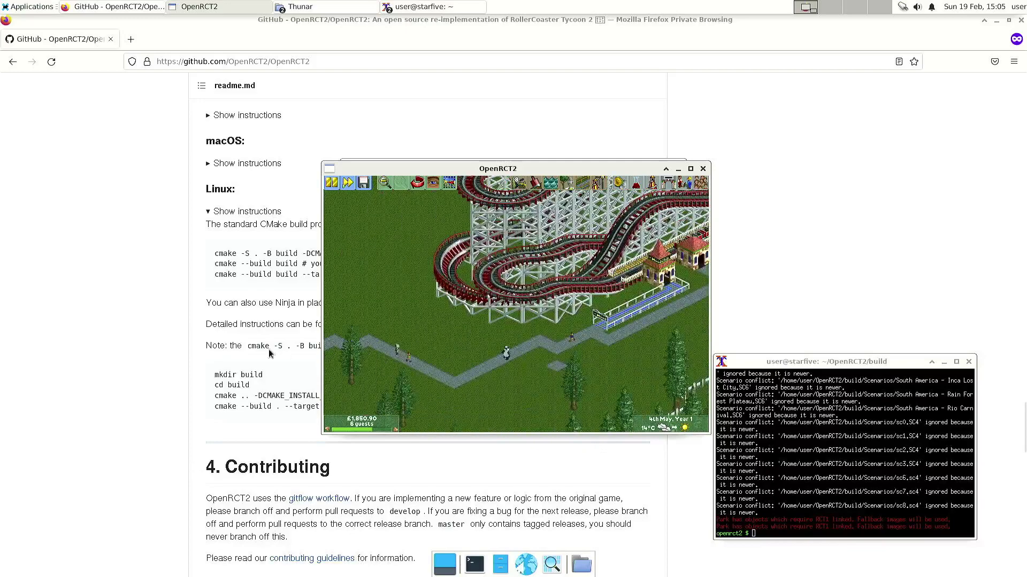
{"action": "key", "text": "Left"}
{"action": "key", "text": "Left"}
{"action": "key", "text": "Left"}
{"action": "key", "text": "Left"}
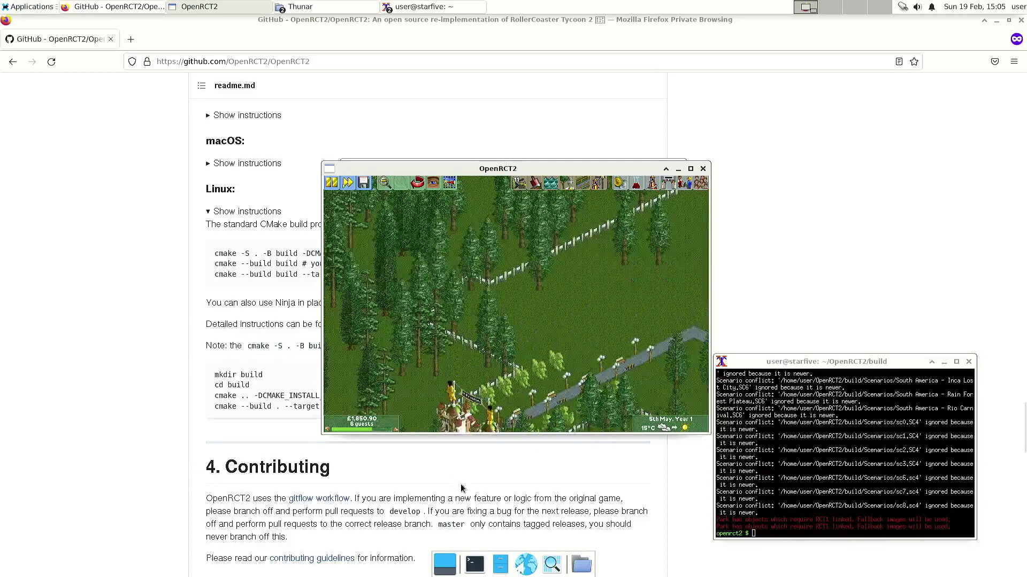
{"action": "key", "text": "Down"}
{"action": "key", "text": "Down"}
{"action": "key", "text": "Down"}
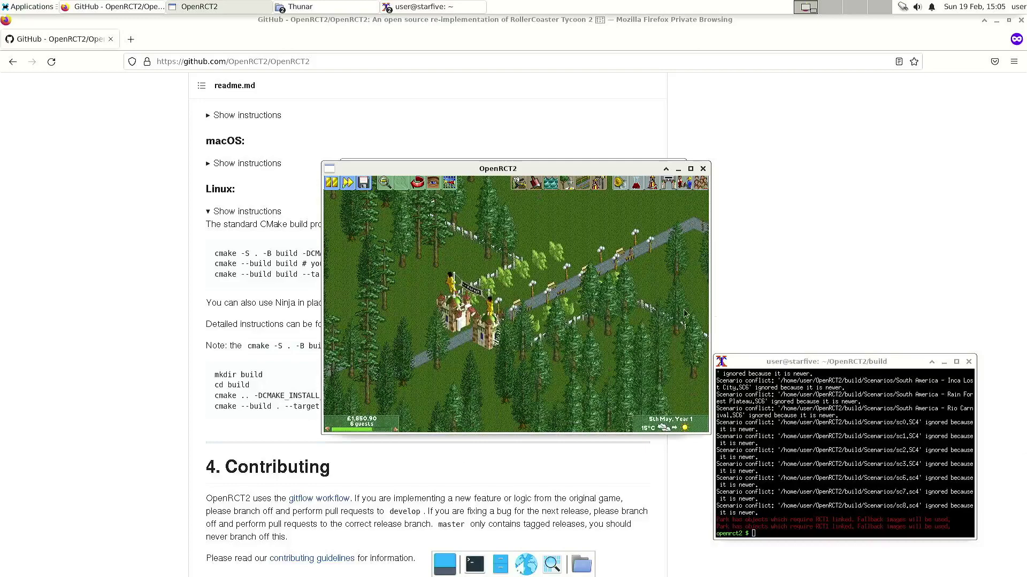
Step: Return the park view from the entrance to the wooden roller coaster and its station
{"action": "key", "text": "Right"}
{"action": "key", "text": "Right"}
{"action": "key", "text": "Right"}
{"action": "key", "text": "Right"}
{"action": "key", "text": "Up"}
{"action": "key", "text": "Up"}
{"action": "key", "text": "Up"}
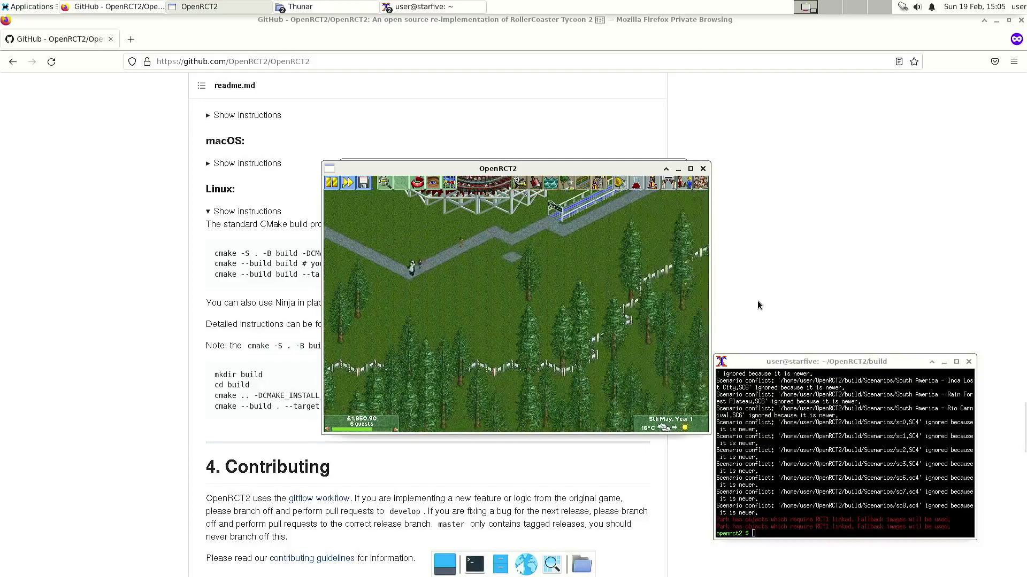
{"action": "key", "text": "Up"}
{"action": "key", "text": "Up"}
{"action": "key", "text": "Up"}
{"action": "key", "text": "Up"}
{"action": "key", "text": "Right"}
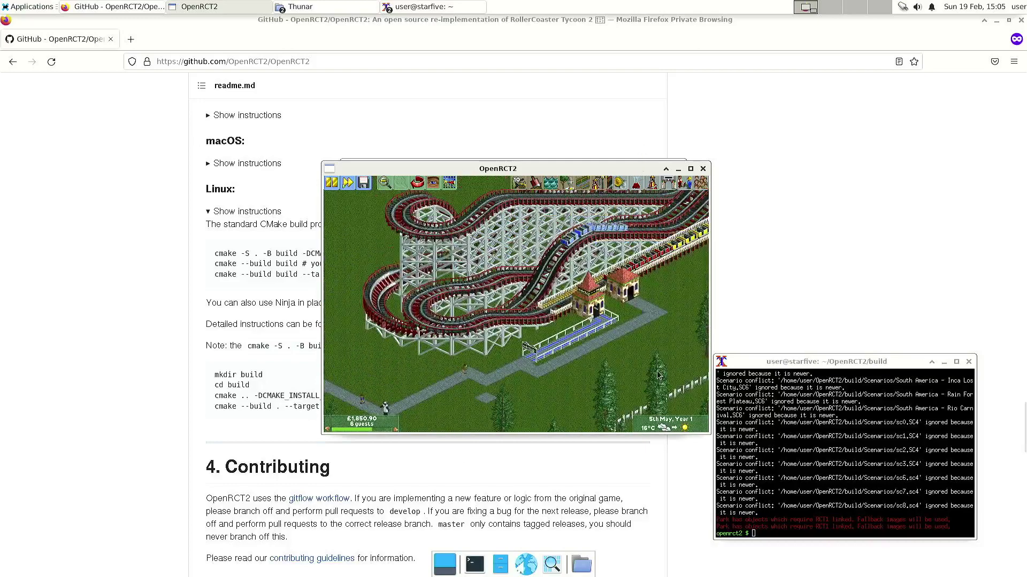